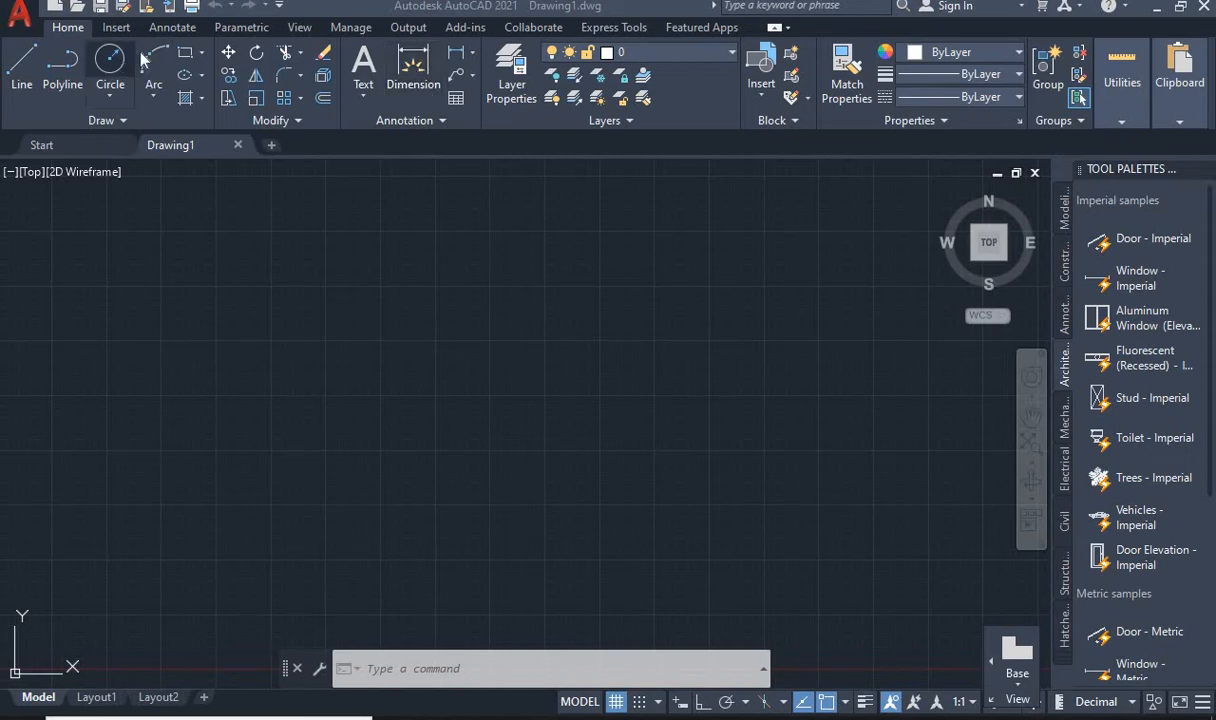
- Draw a rectangle about 6.54 units wide and 2.16 units high in the middle of the drawing area
{"action": "left_click", "coordinate": [385, 321]}
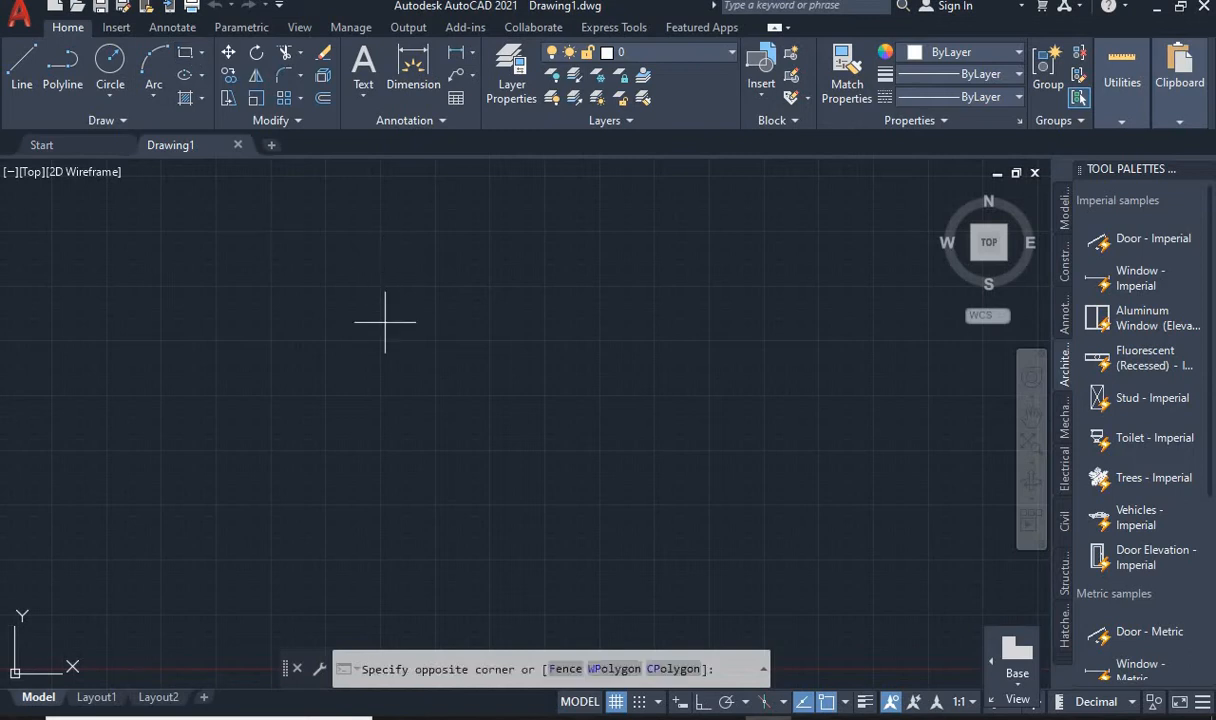
{"action": "left_click", "coordinate": [600, 491]}
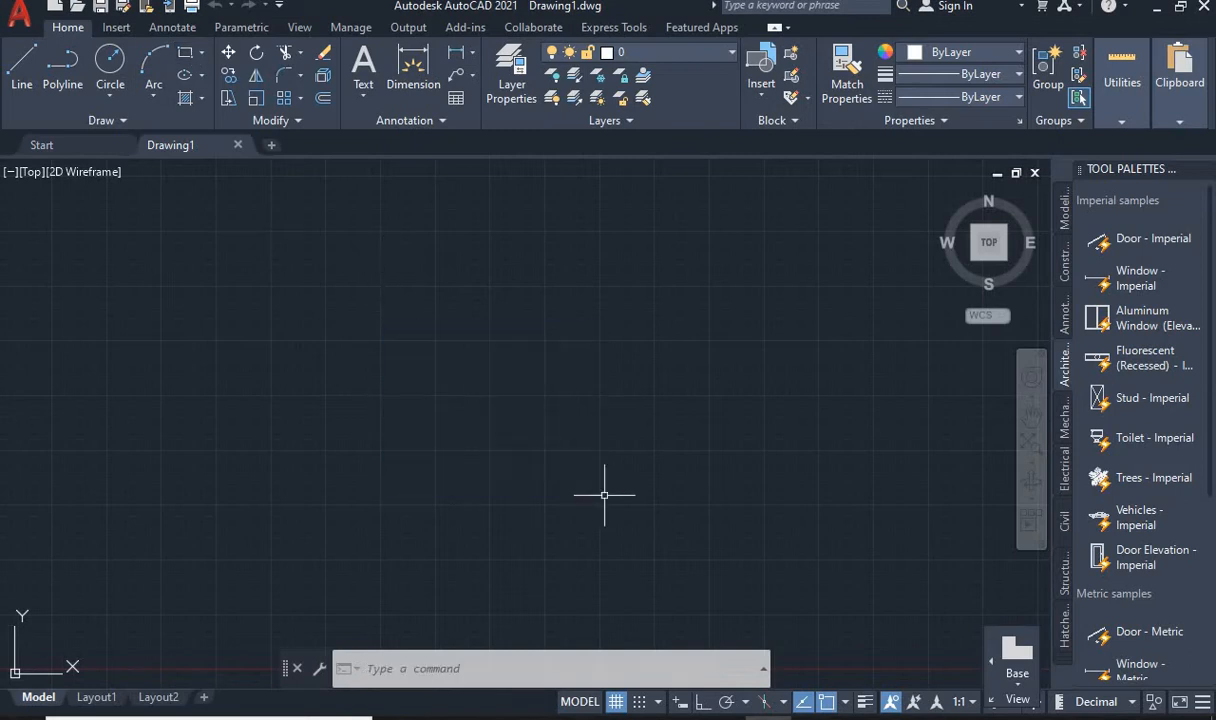
{"action": "left_click", "coordinate": [186, 58]}
{"action": "left_click", "coordinate": [467, 349]}
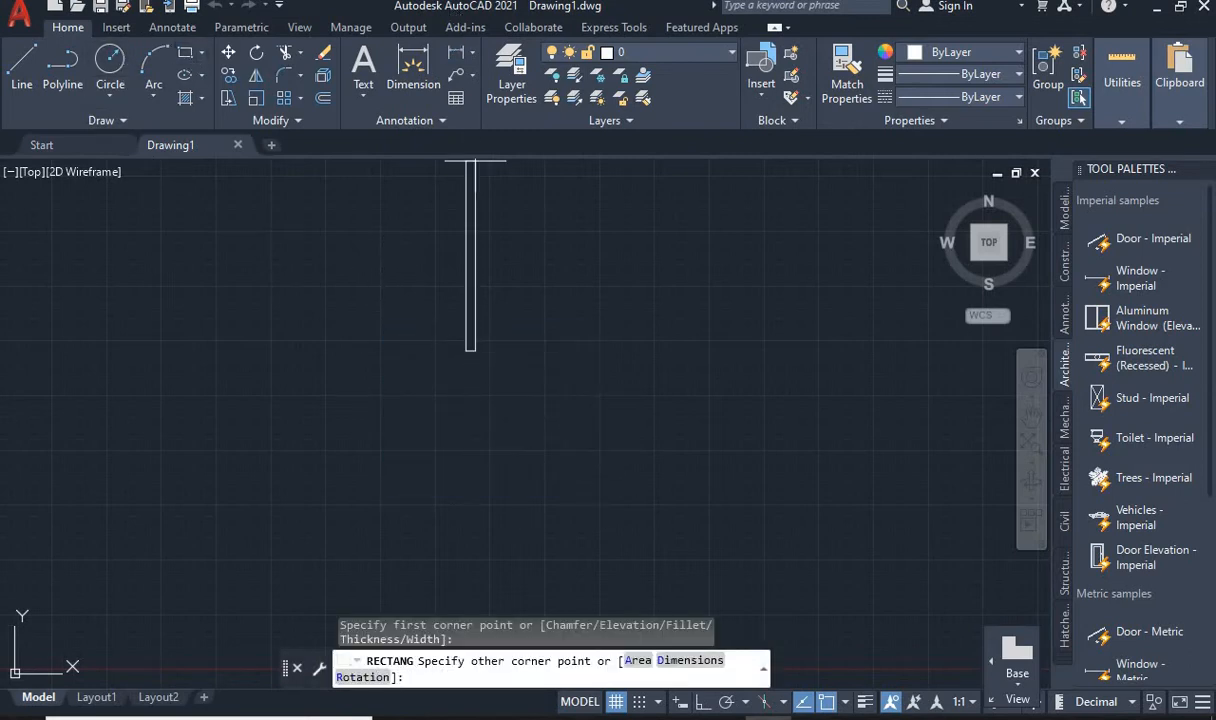
{"action": "left_click", "coordinate": [609, 398]}
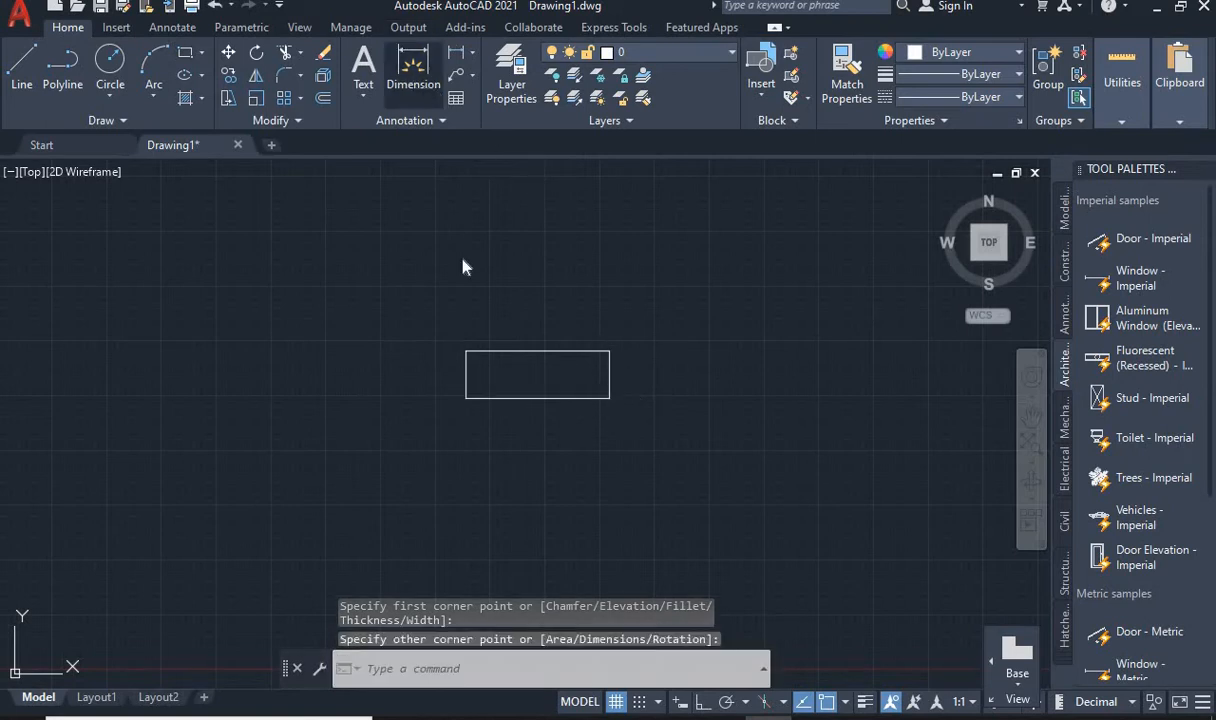
- Dimension the rectangle's top edge from corner to corner, placing the dimension line above the rectangle
{"action": "left_click", "coordinate": [466, 351]}
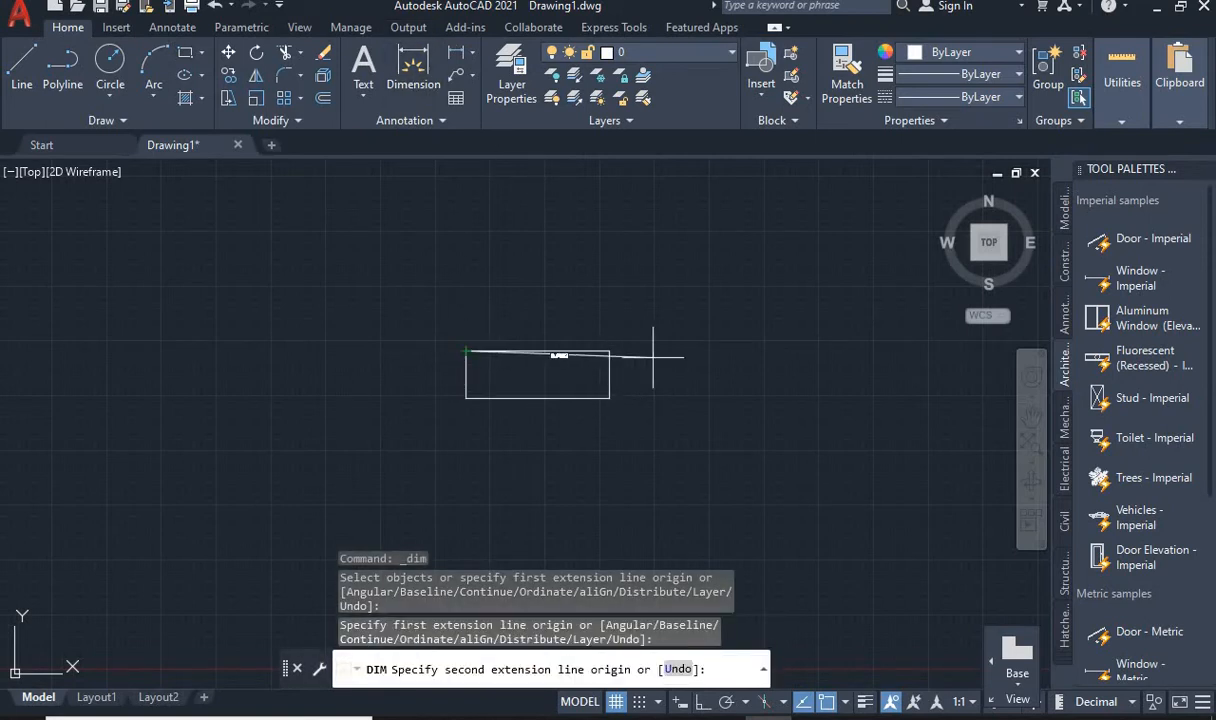
{"action": "left_click", "coordinate": [609, 351]}
{"action": "left_click", "coordinate": [601, 308]}
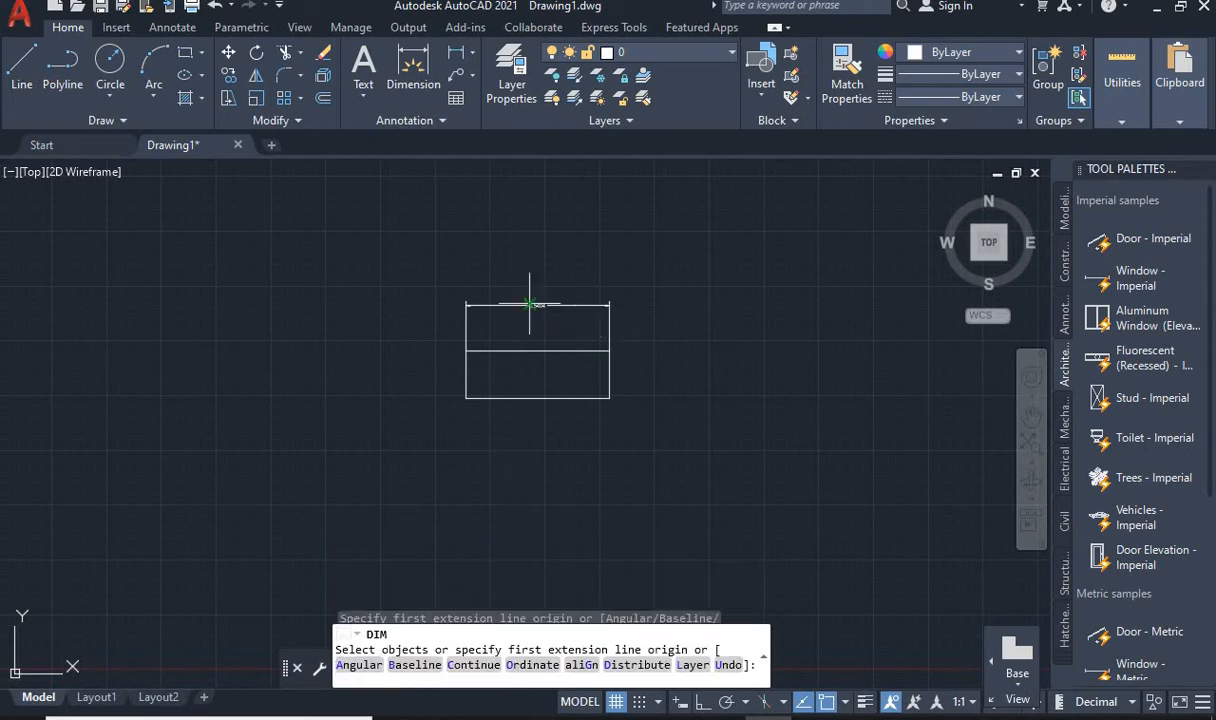
{"action": "scroll", "coordinate": [547, 305], "scroll_direction": "up", "scroll_amount": 4}
{"action": "key", "text": "Escape"}
{"action": "key", "text": "Escape"}
{"action": "key", "text": "Escape"}
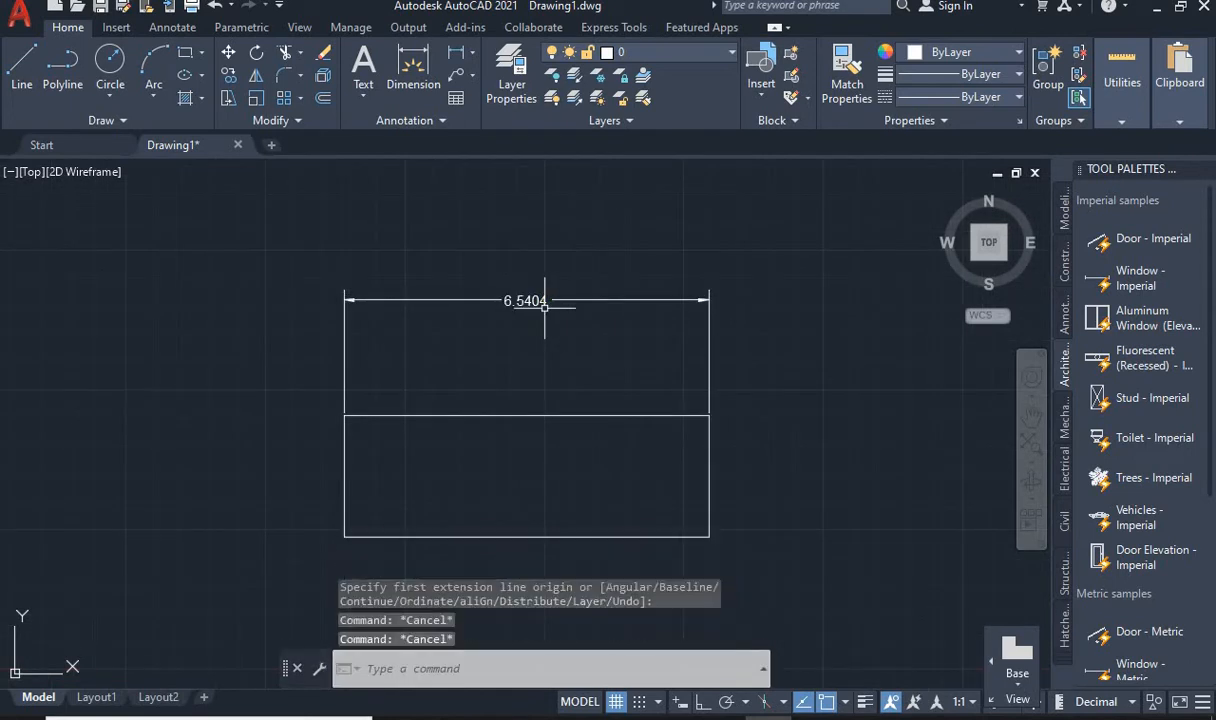
- Draw a circle with a radius of about 1.56 units in the empty space right of the rectangle
{"action": "scroll", "coordinate": [545, 307], "scroll_direction": "down", "scroll_amount": 2}
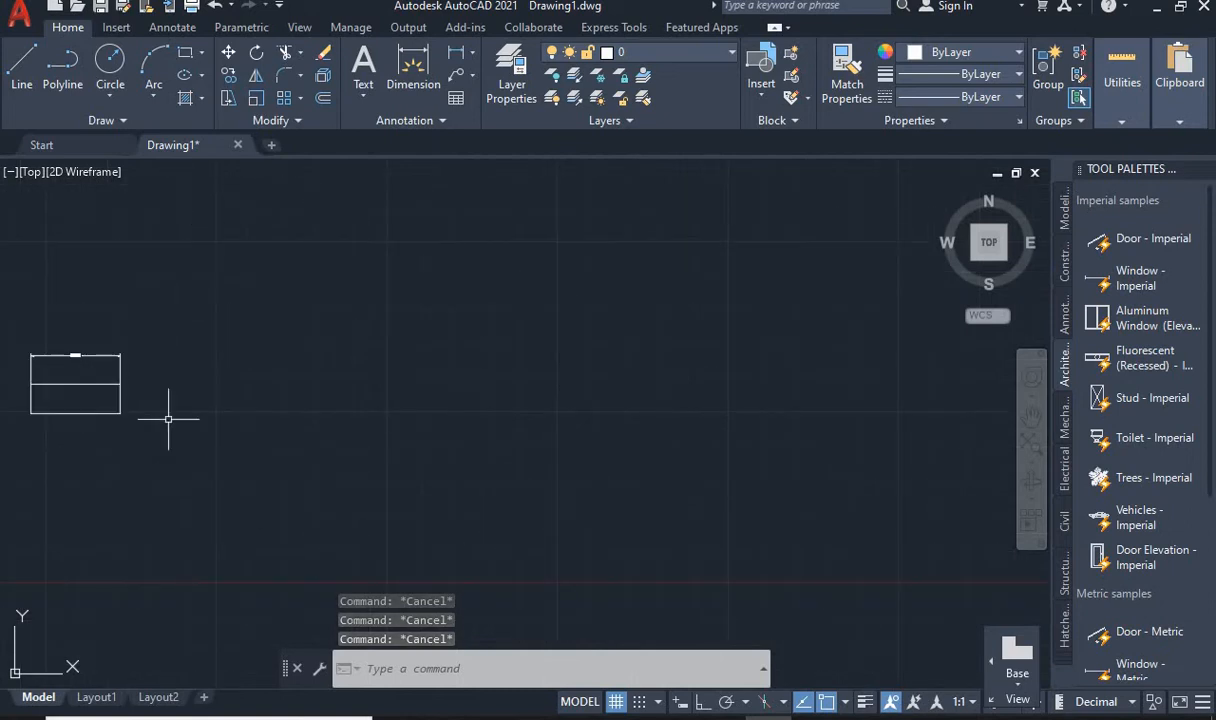
{"action": "scroll", "coordinate": [108, 391], "scroll_direction": "up", "scroll_amount": 2}
{"action": "mouse_move", "coordinate": [61, 385]}
{"action": "middle_mouse_down"}
{"action": "mouse_move", "coordinate": [137, 380]}
{"action": "mouse_move", "coordinate": [239, 402]}
{"action": "middle_mouse_up"}
{"action": "scroll", "coordinate": [239, 402], "scroll_direction": "up", "scroll_amount": 2}
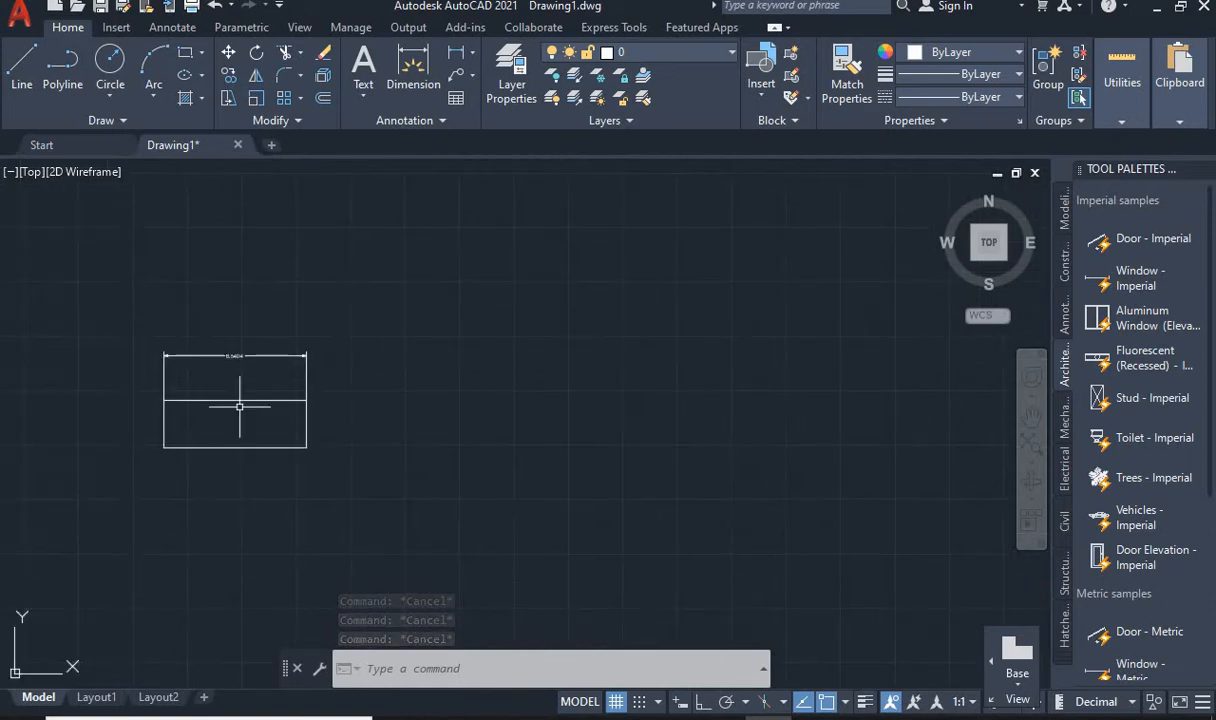
{"action": "left_click", "coordinate": [110, 62]}
{"action": "left_click", "coordinate": [602, 381]}
{"action": "left_click", "coordinate": [617, 436]}
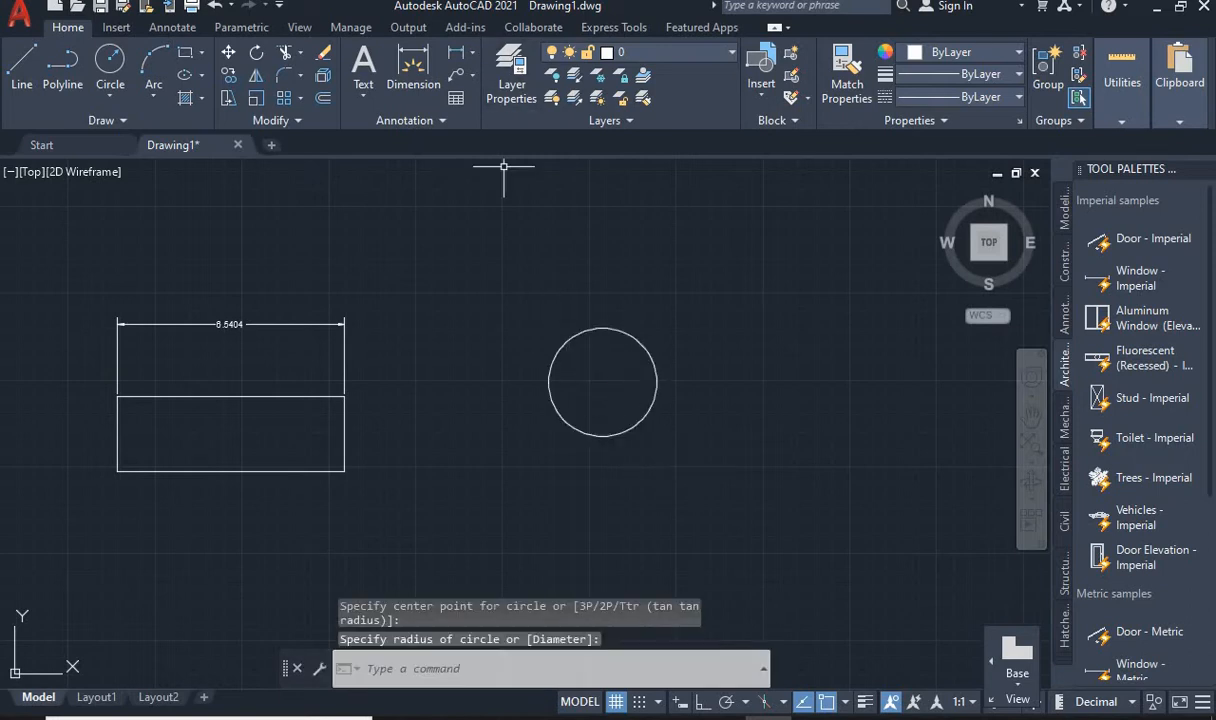
- Add a linear dimension to the rectangle's bottom edge, placing the dimension line below the rectangle
{"action": "left_click", "coordinate": [472, 55]}
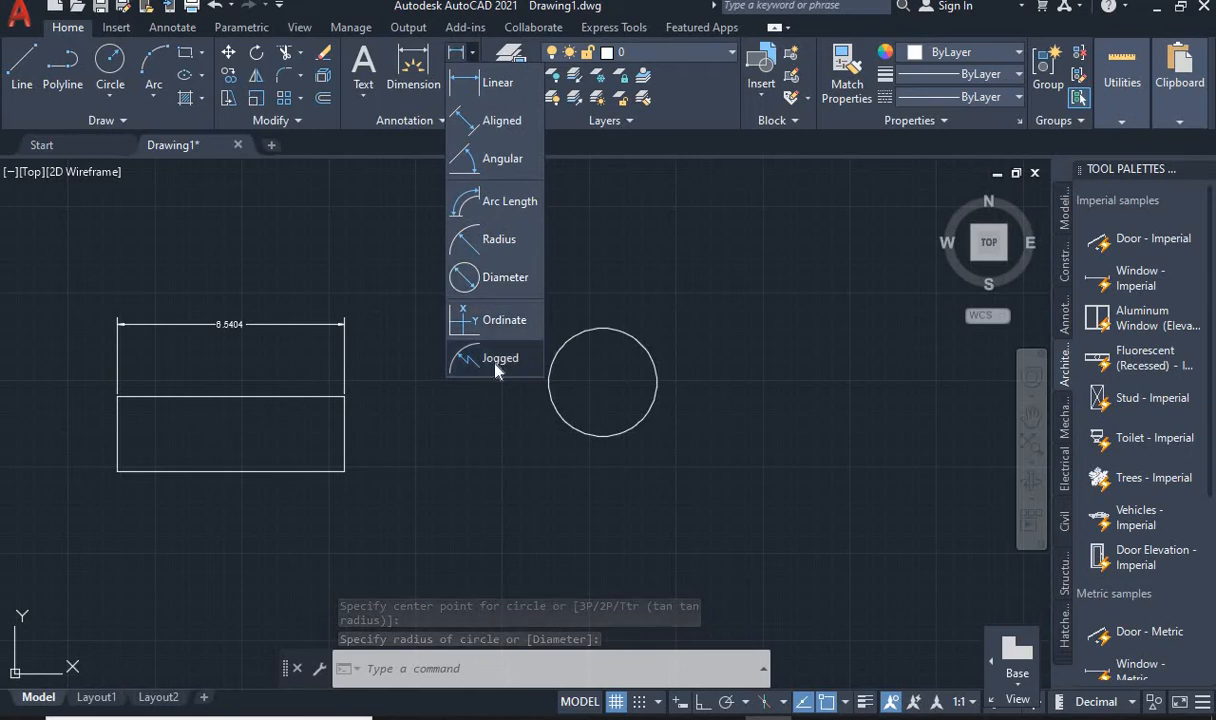
{"action": "left_click", "coordinate": [492, 83]}
{"action": "left_click", "coordinate": [116, 471]}
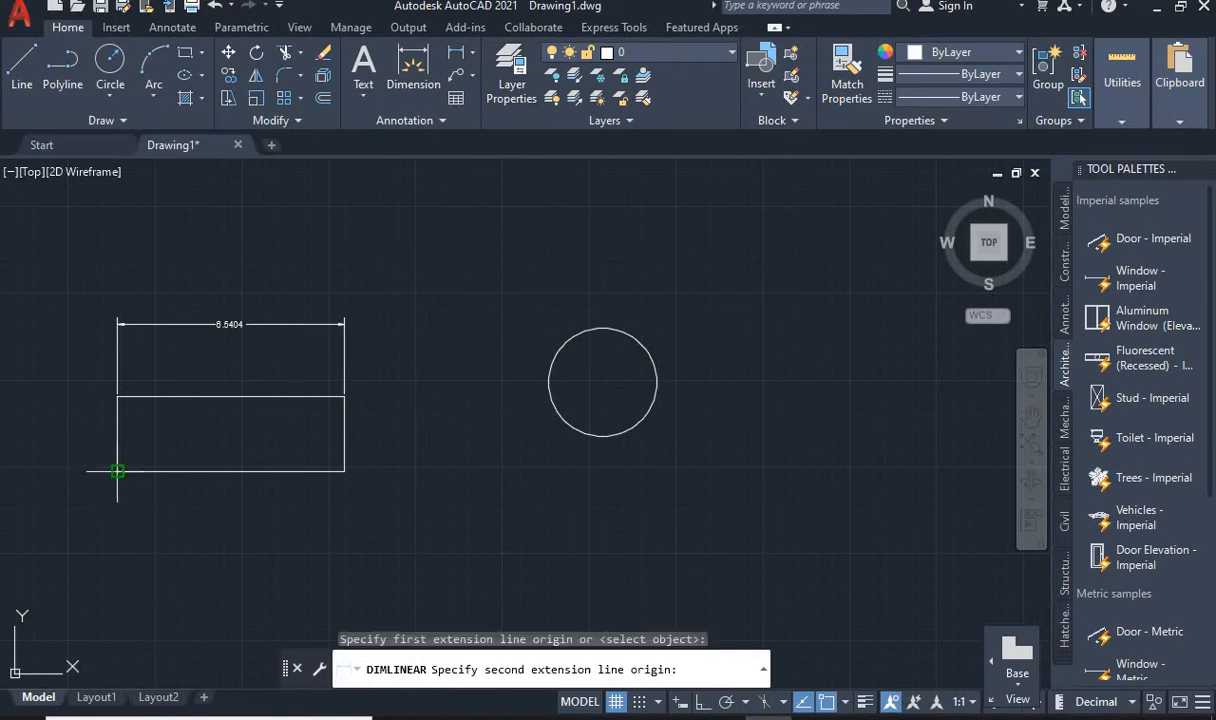
{"action": "left_click", "coordinate": [344, 471]}
{"action": "left_click", "coordinate": [339, 520]}
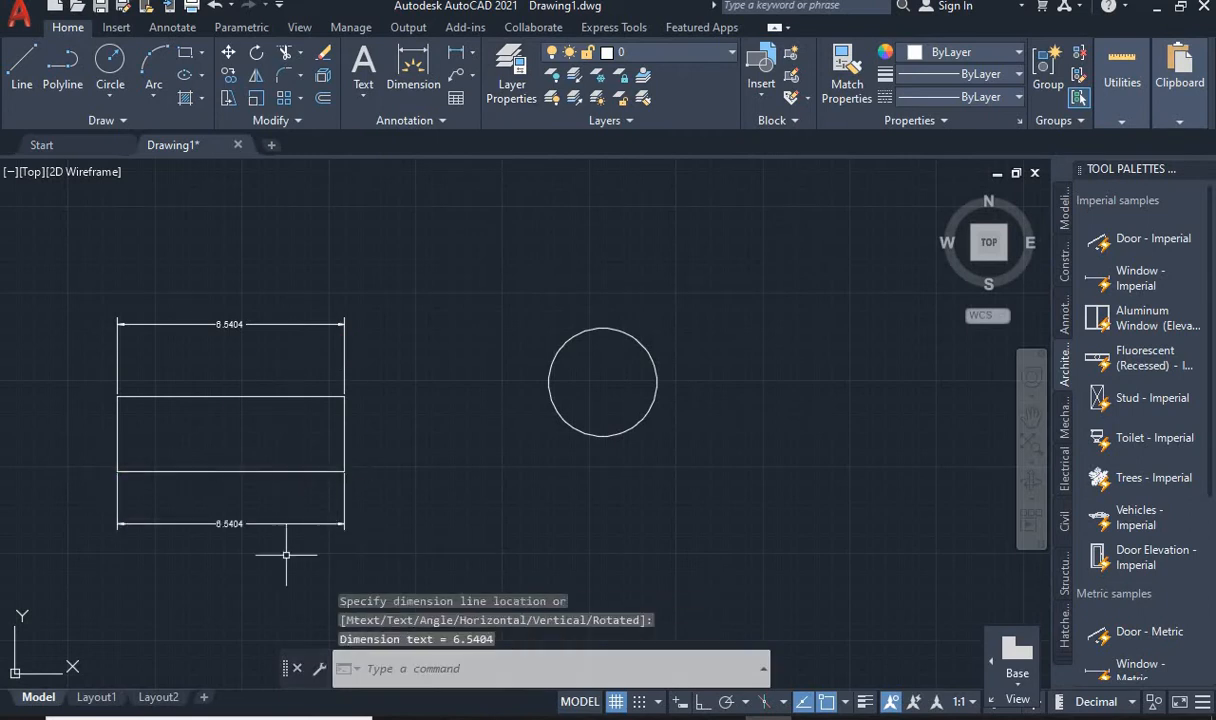
{"action": "scroll", "coordinate": [236, 548], "scroll_direction": "up", "scroll_amount": 4}
{"action": "scroll", "coordinate": [318, 497], "scroll_direction": "down", "scroll_amount": 5}
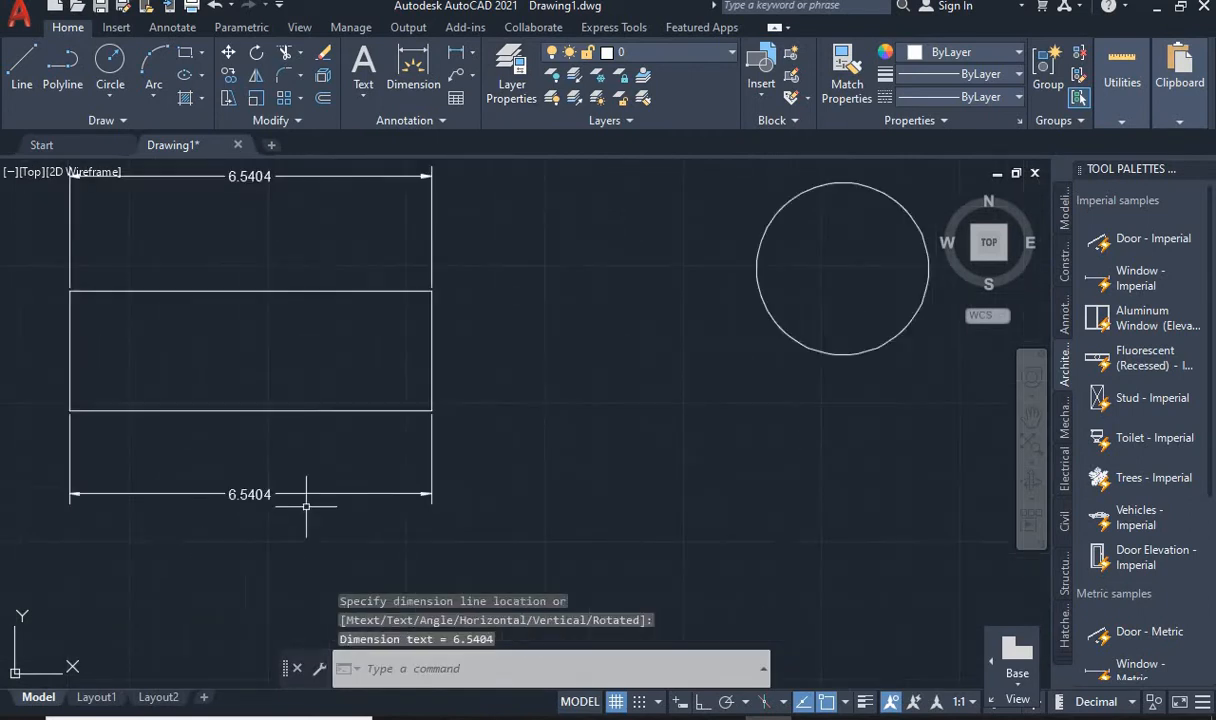
- Add a vertical linear dimension between the rectangle's lower-left and upper-right corners, placed between the rectangle and the circle
{"action": "left_click", "coordinate": [472, 52]}
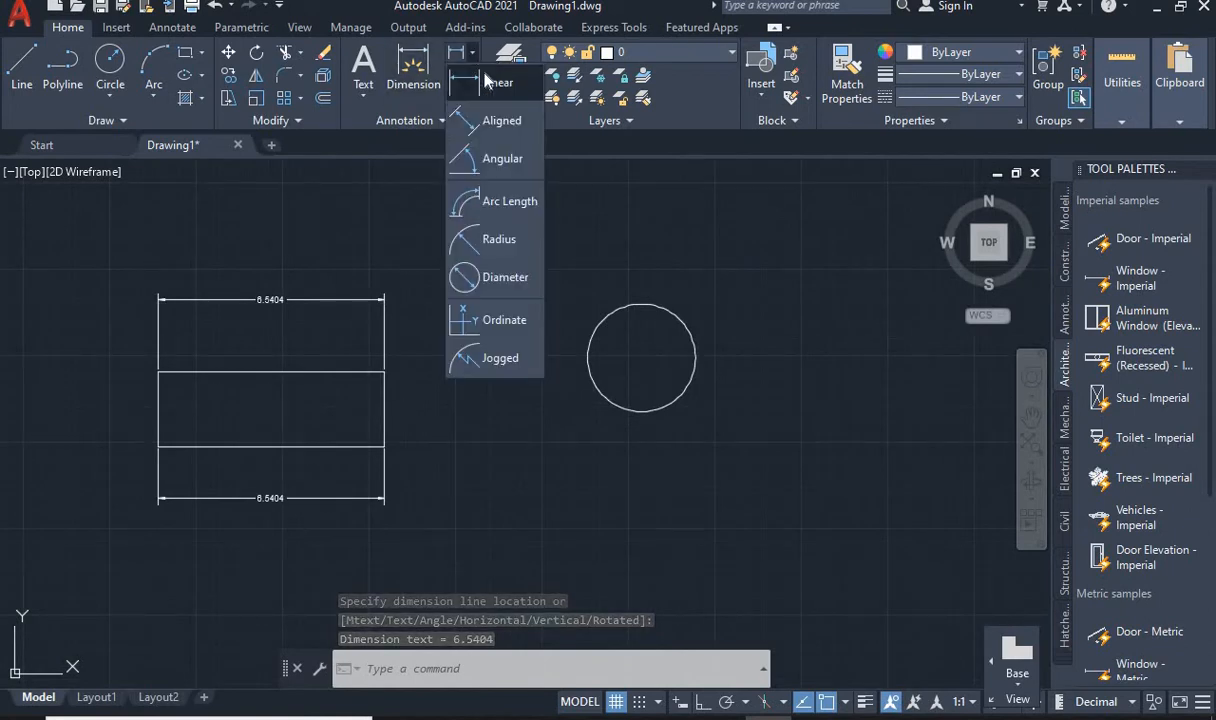
{"action": "left_click", "coordinate": [492, 116]}
{"action": "left_click", "coordinate": [472, 52]}
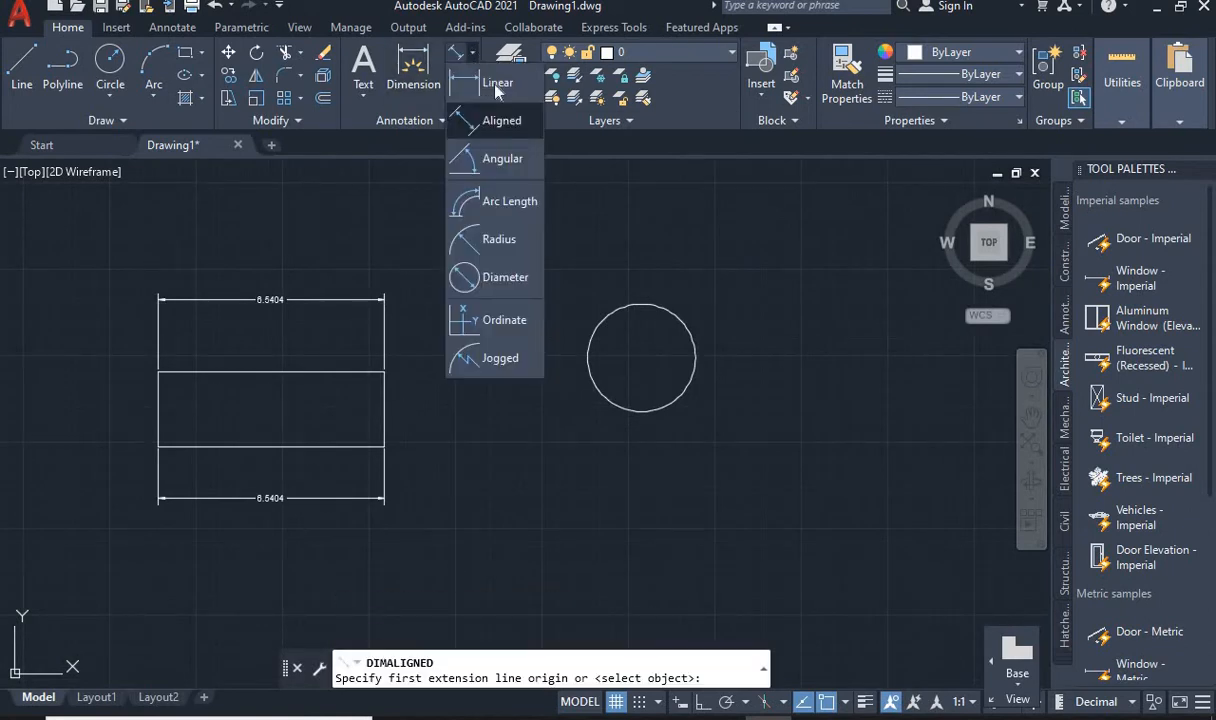
{"action": "left_click", "coordinate": [480, 83]}
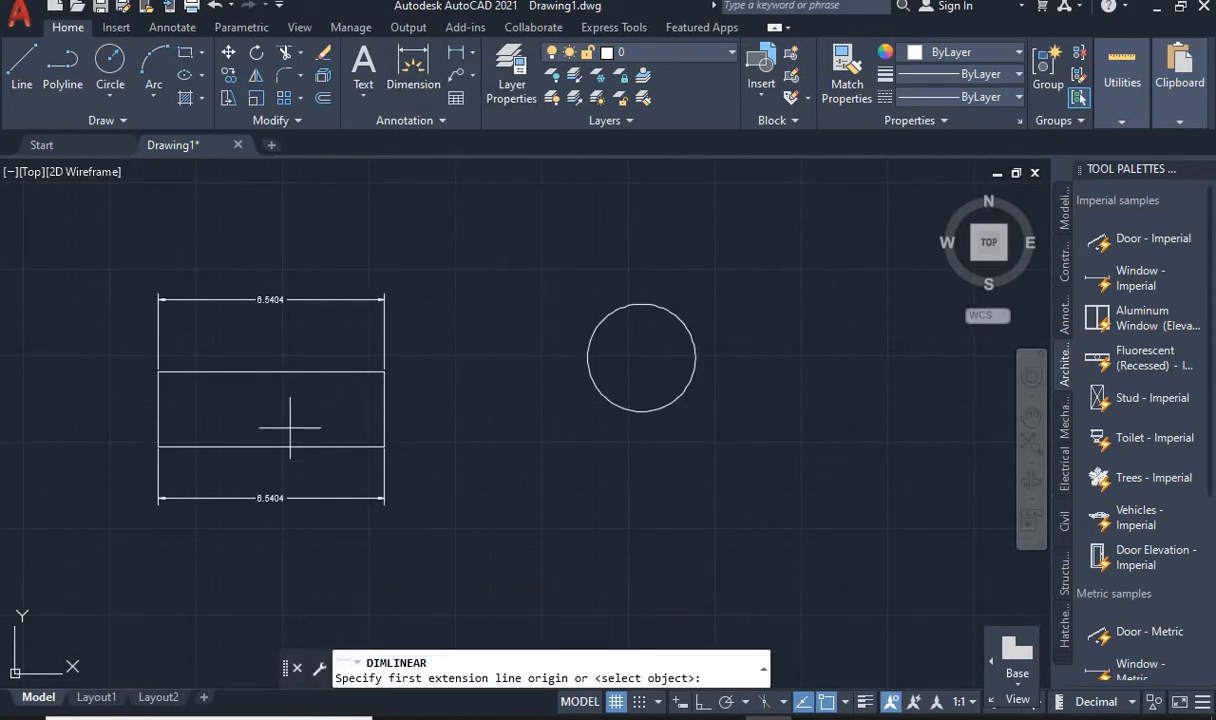
{"action": "left_click", "coordinate": [158, 445]}
{"action": "left_click", "coordinate": [384, 372]}
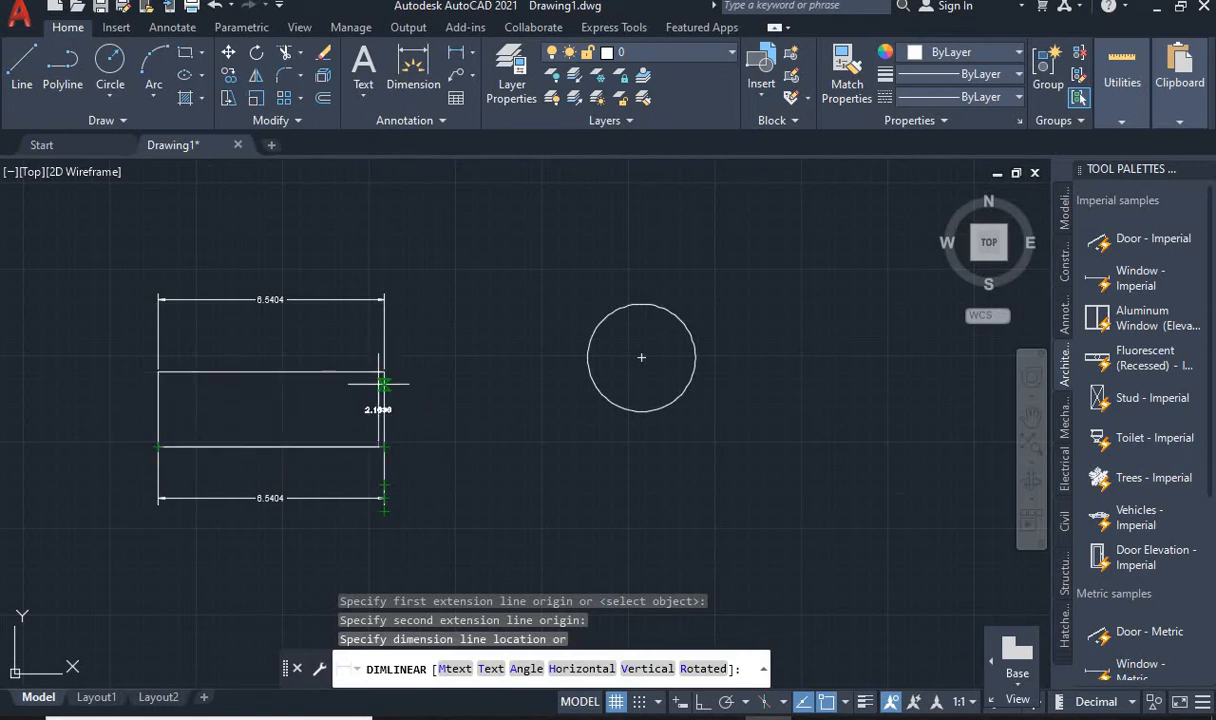
{"action": "left_click", "coordinate": [504, 404]}
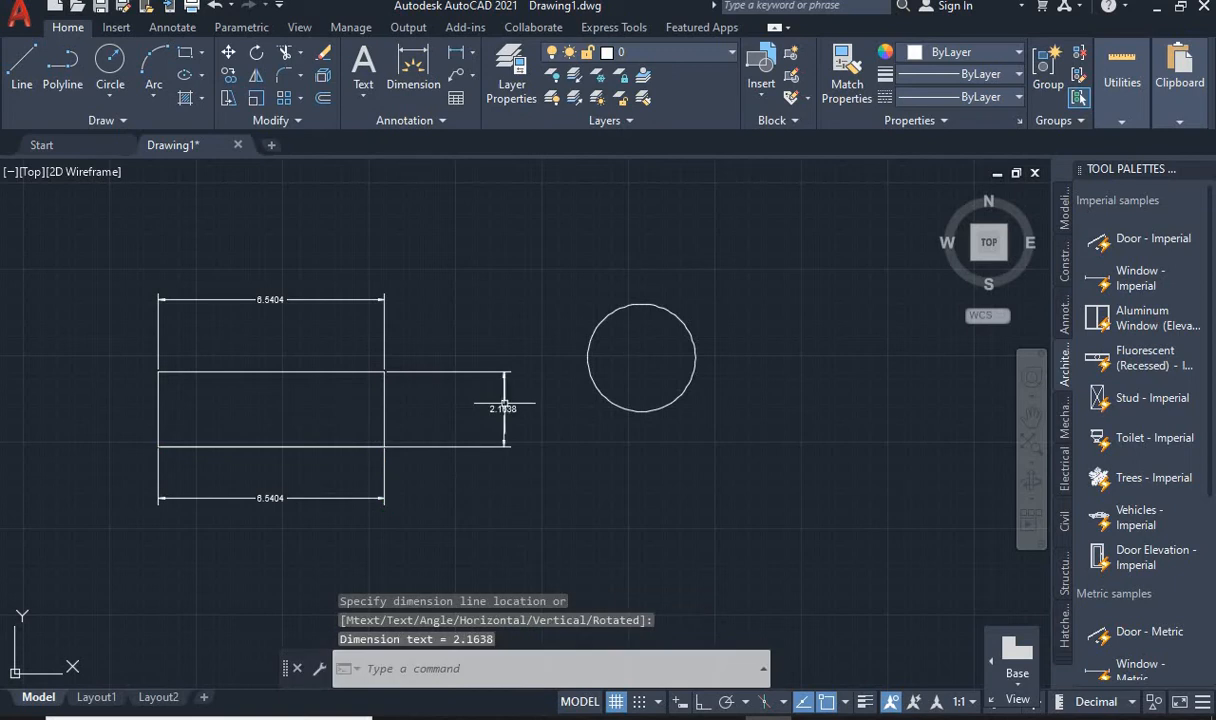
- Add an aligned dimension along the diagonal from the rectangle's lower-left to upper-right corner, placed above the top dimension
{"action": "left_click", "coordinate": [456, 53]}
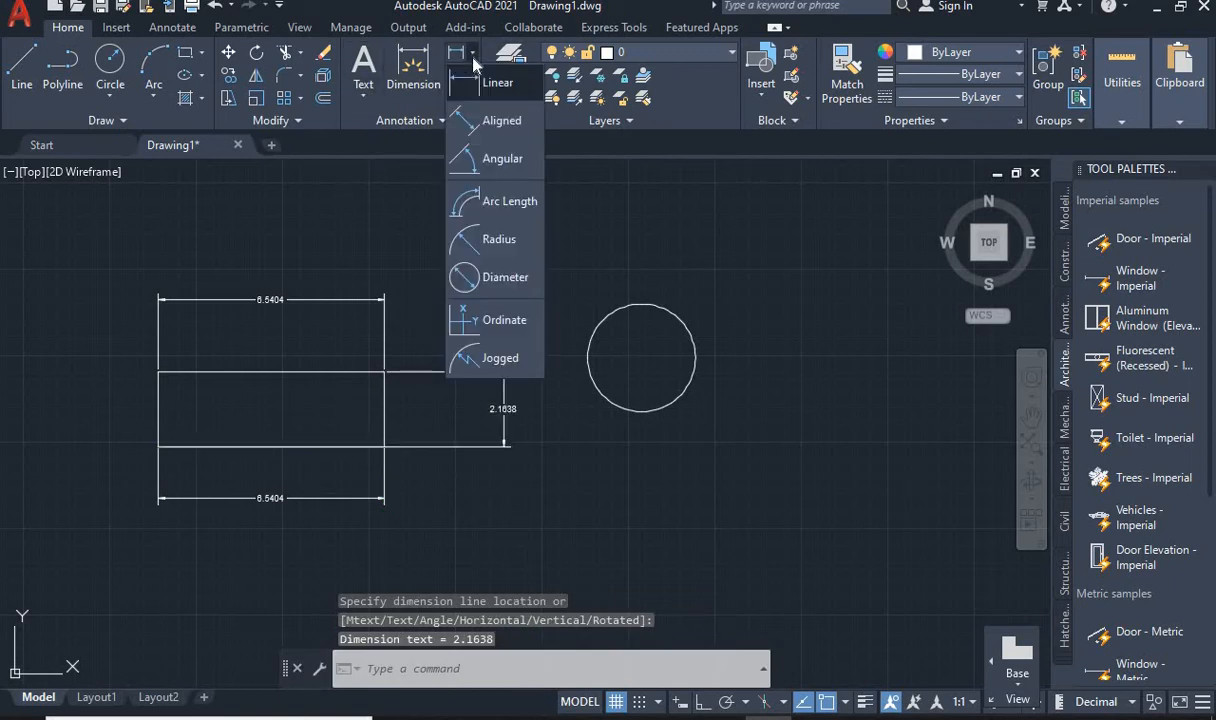
{"action": "left_click", "coordinate": [500, 120]}
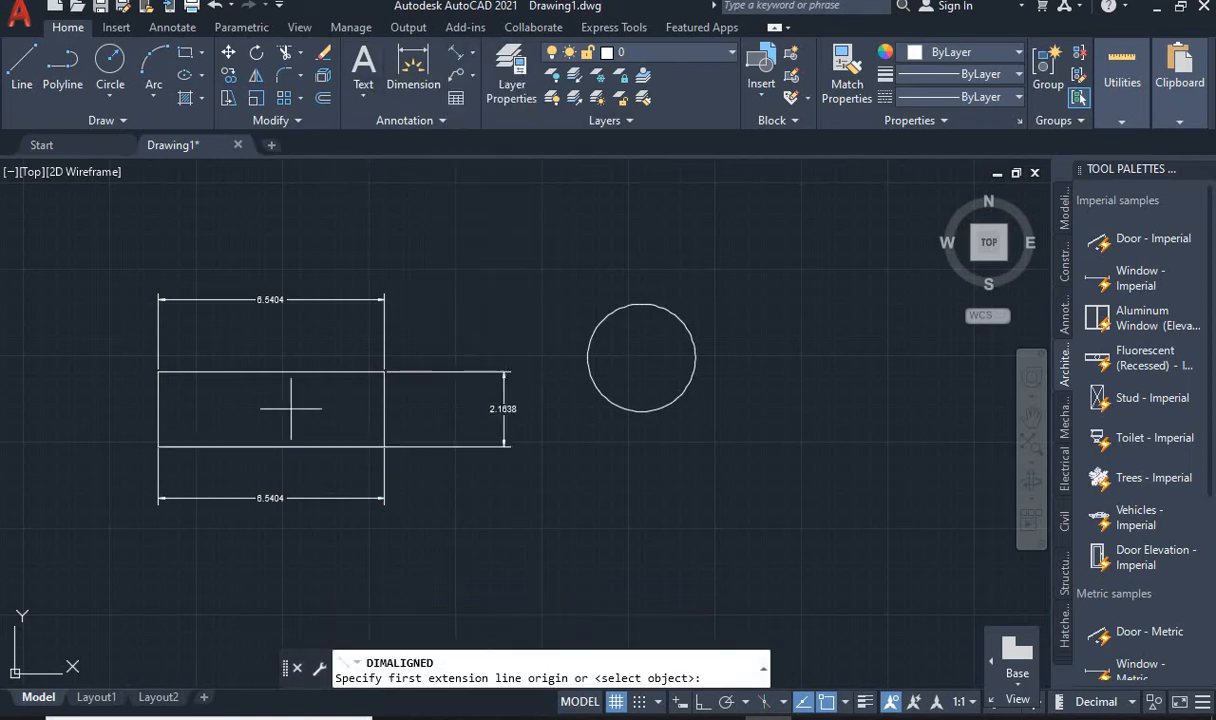
{"action": "left_click", "coordinate": [158, 446]}
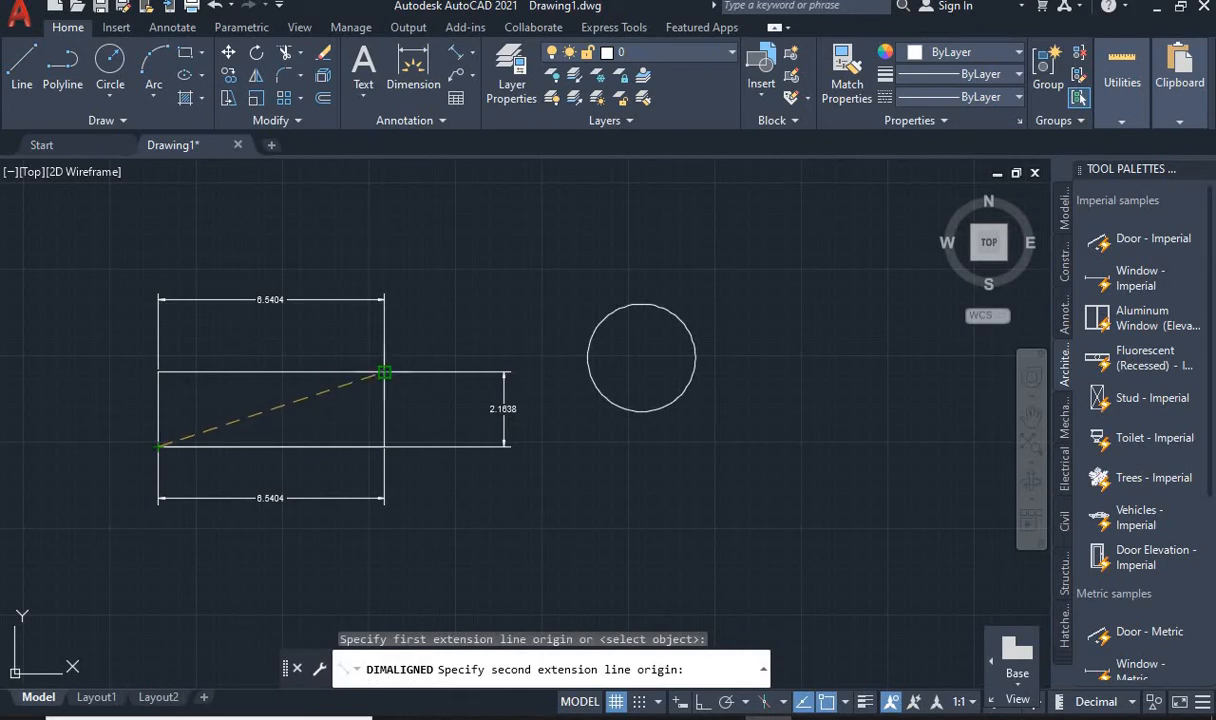
{"action": "left_click", "coordinate": [384, 372]}
{"action": "left_click", "coordinate": [206, 258]}
{"action": "scroll", "coordinate": [206, 258], "scroll_direction": "up", "scroll_amount": 4}
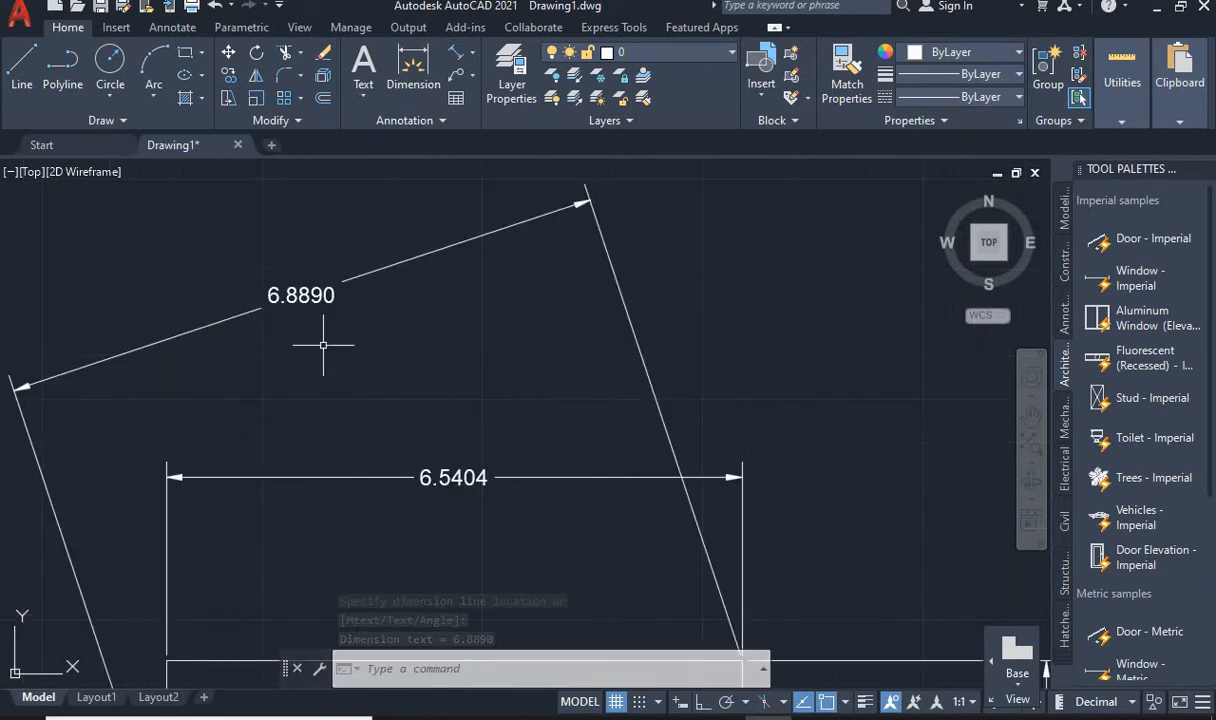
{"action": "scroll", "coordinate": [323, 345], "scroll_direction": "down", "scroll_amount": 6}
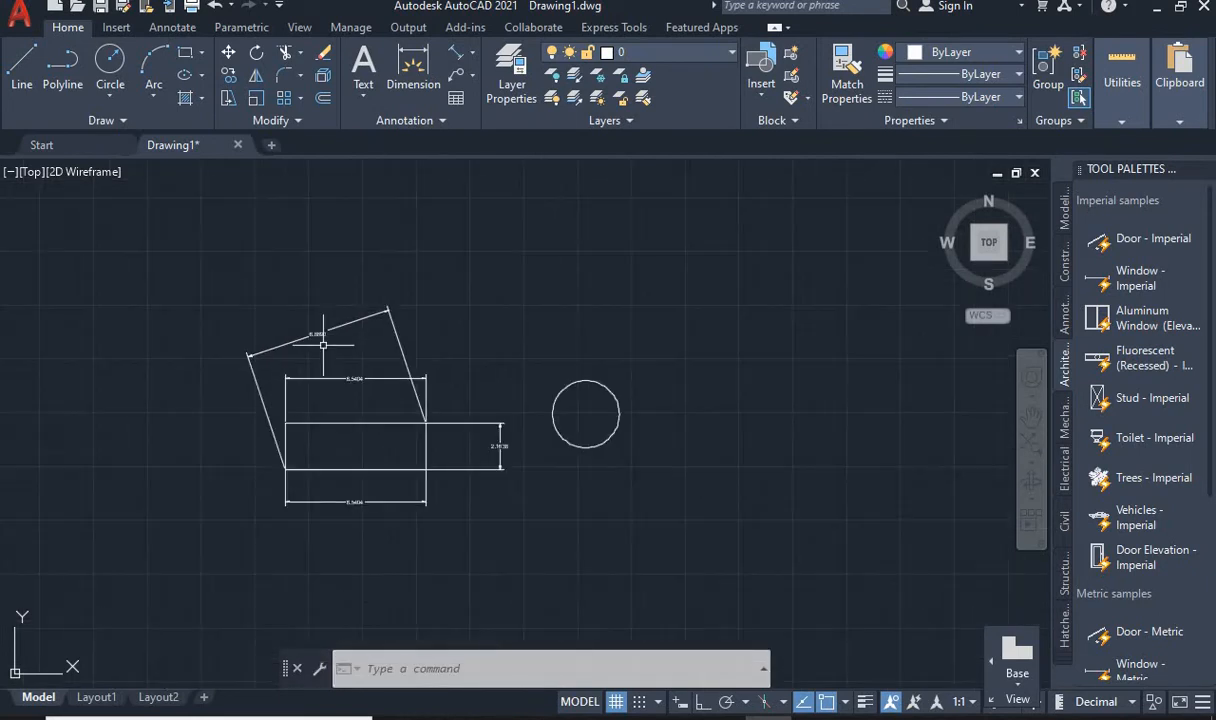
{"action": "left_click", "coordinate": [474, 54]}
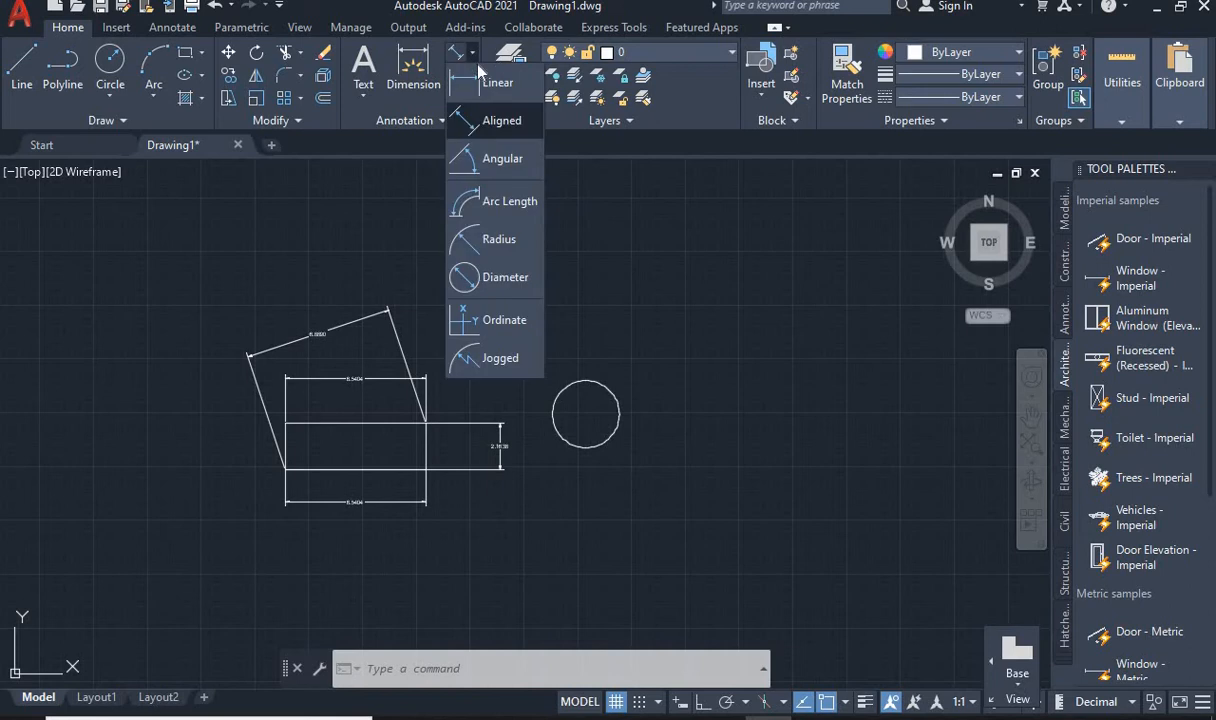
{"action": "left_click", "coordinate": [506, 206]}
{"action": "key", "text": "Escape"}
{"action": "key", "text": "Escape"}
{"action": "key", "text": "Escape"}
{"action": "key", "text": "Escape"}
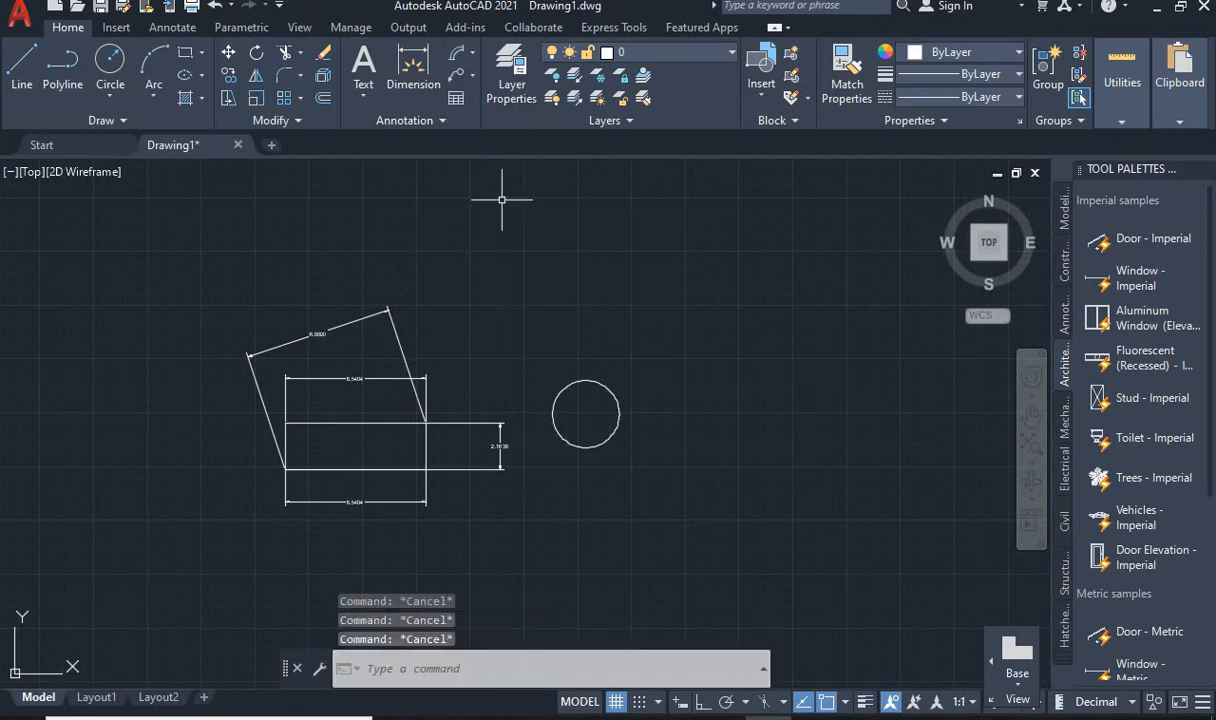
- Draw a three-point arc about 7.54 units long to the right of the circle, bulging to the upper right
{"action": "left_click", "coordinate": [153, 62]}
{"action": "left_click", "coordinate": [759, 356]}
{"action": "left_click", "coordinate": [812, 372]}
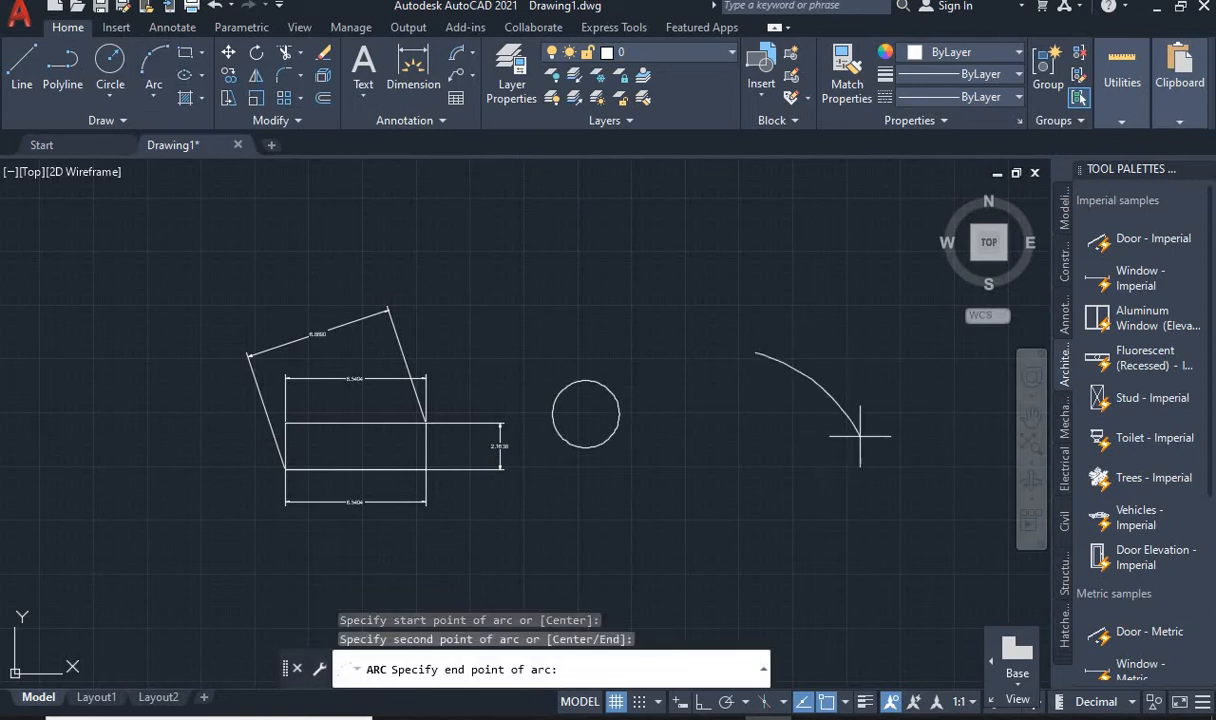
{"action": "left_click", "coordinate": [846, 432]}
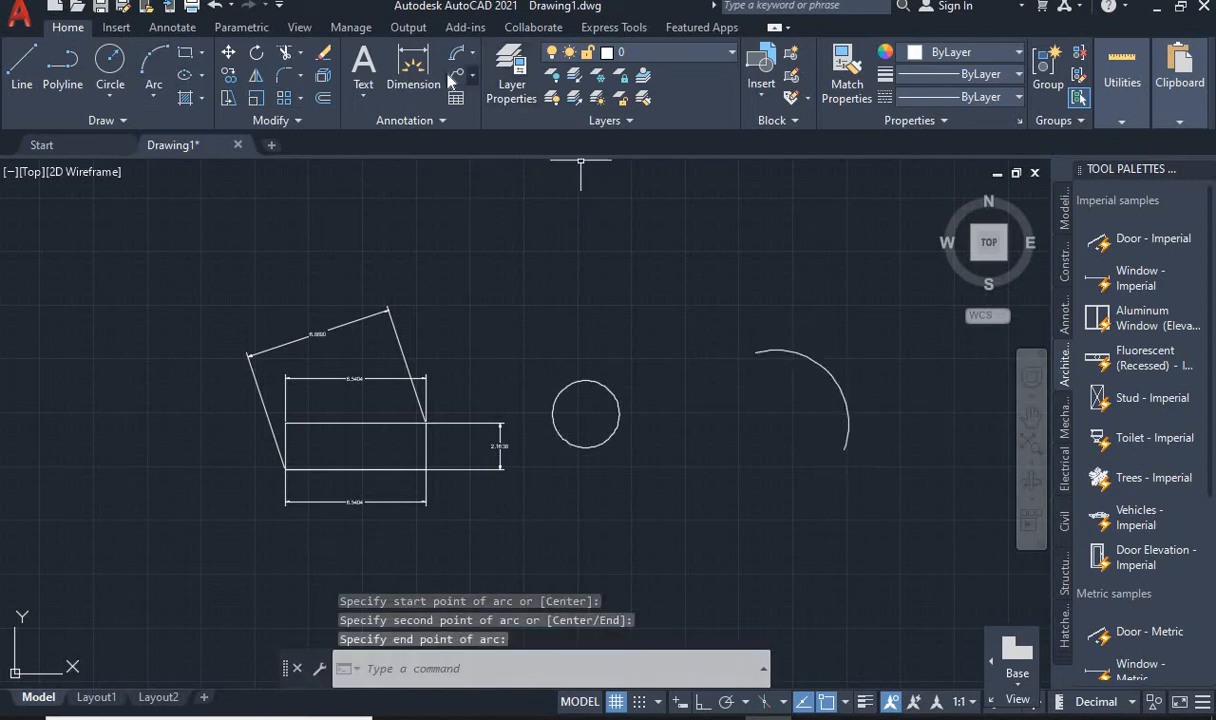
- Add an arc length dimension to the arc, placing the dimension line directly on the curve
{"action": "left_click", "coordinate": [474, 52]}
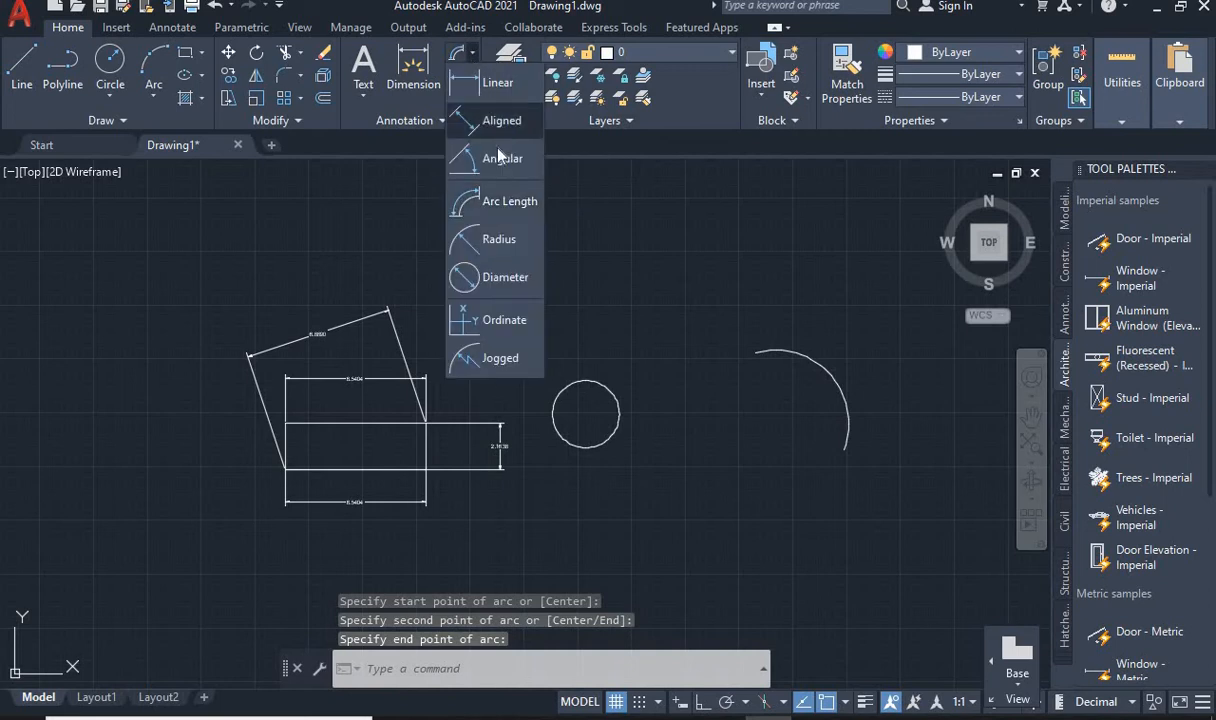
{"action": "left_click", "coordinate": [479, 202]}
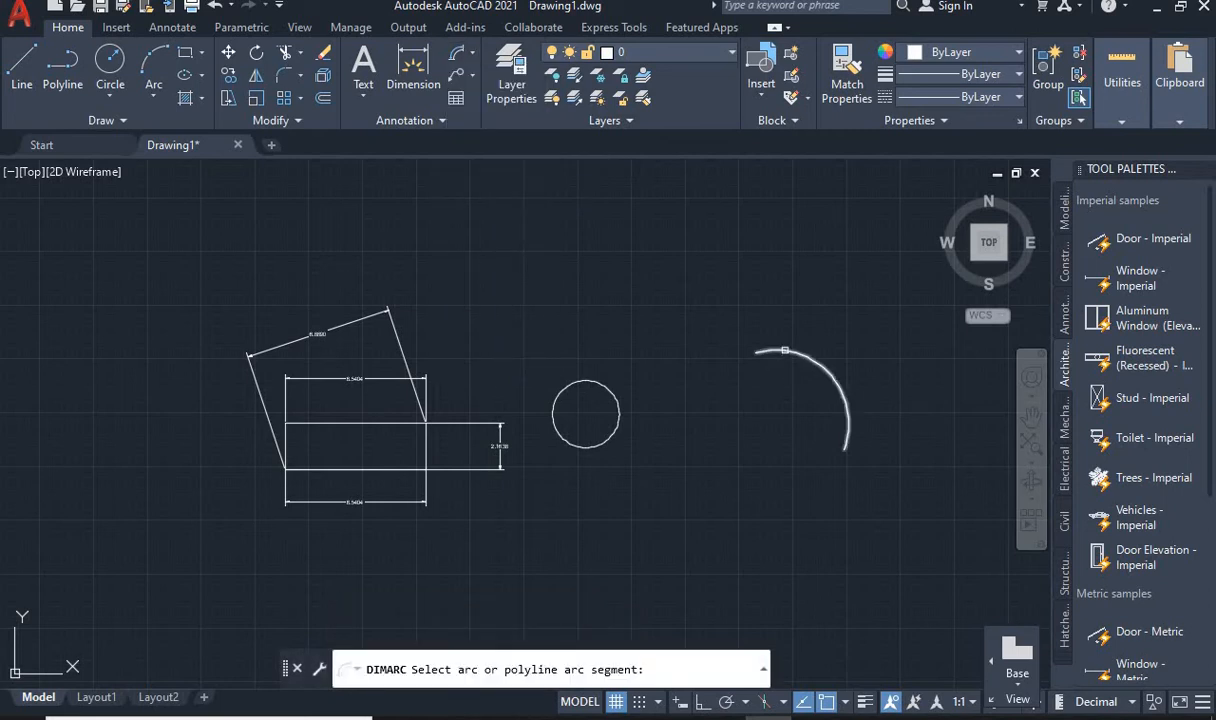
{"action": "left_click", "coordinate": [781, 352]}
{"action": "left_click", "coordinate": [770, 350]}
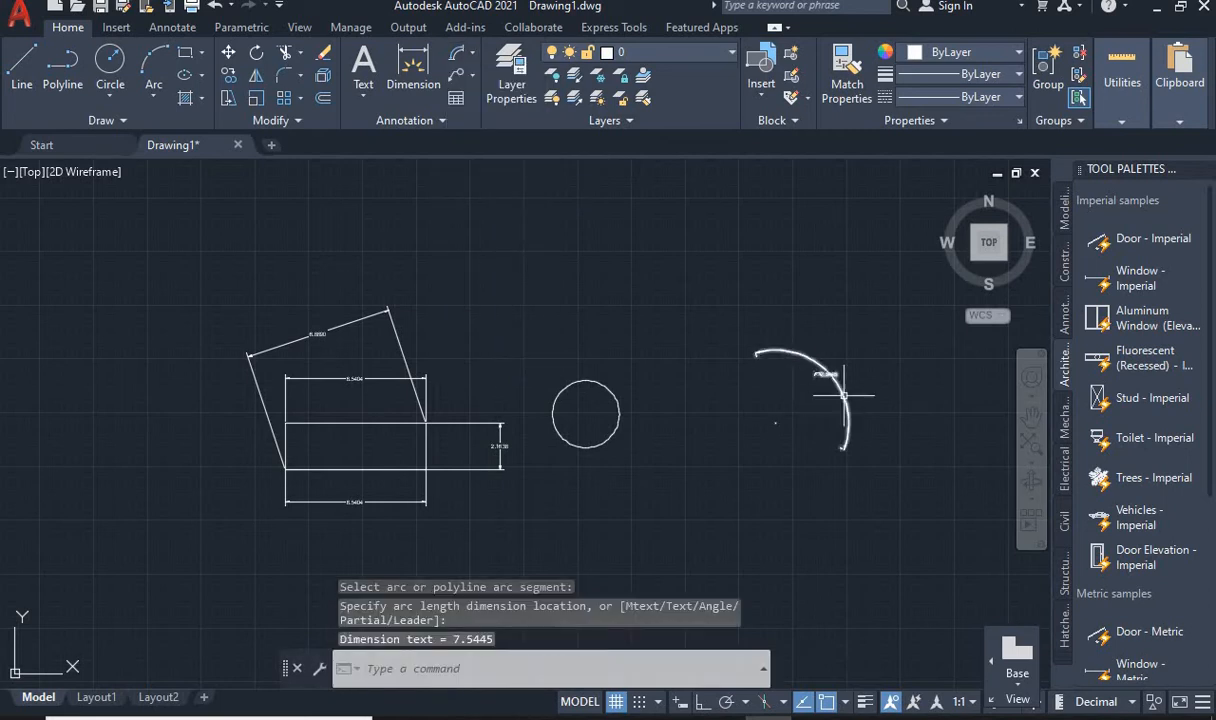
{"action": "scroll", "coordinate": [806, 372], "scroll_direction": "up", "scroll_amount": 8}
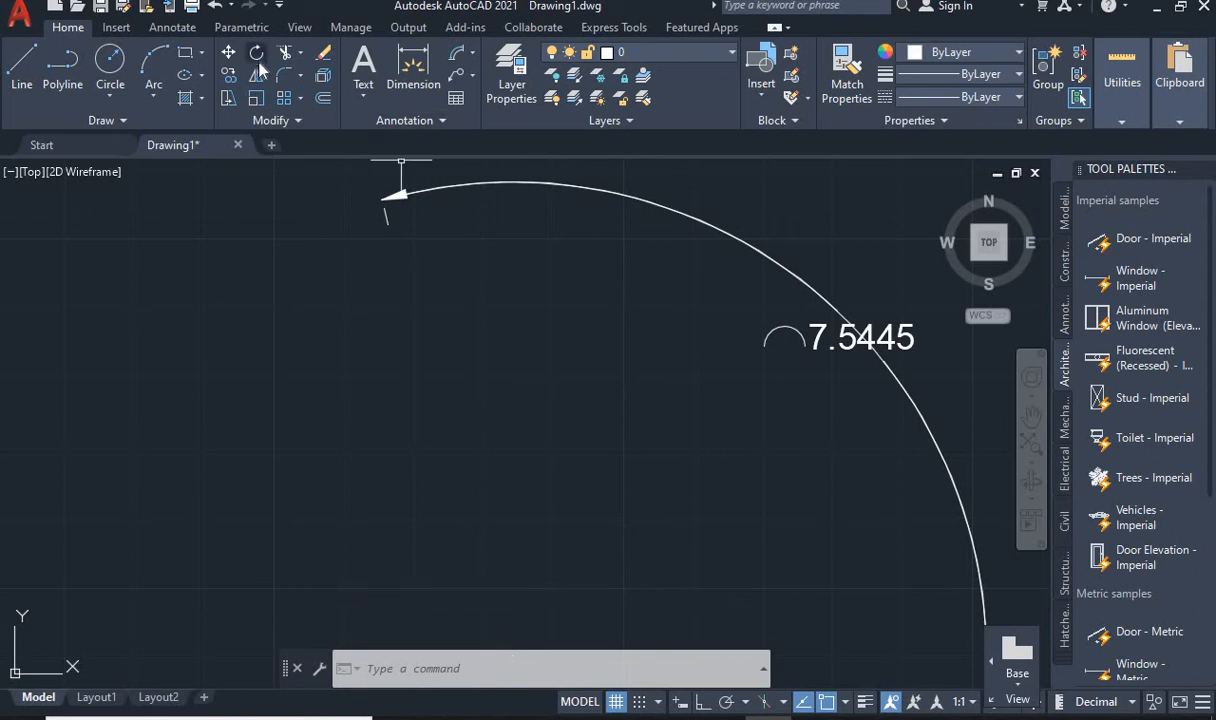
- Add a radius dimension to the circle, with its arrow meeting the circle's right side just above center height
{"action": "left_click", "coordinate": [462, 52]}
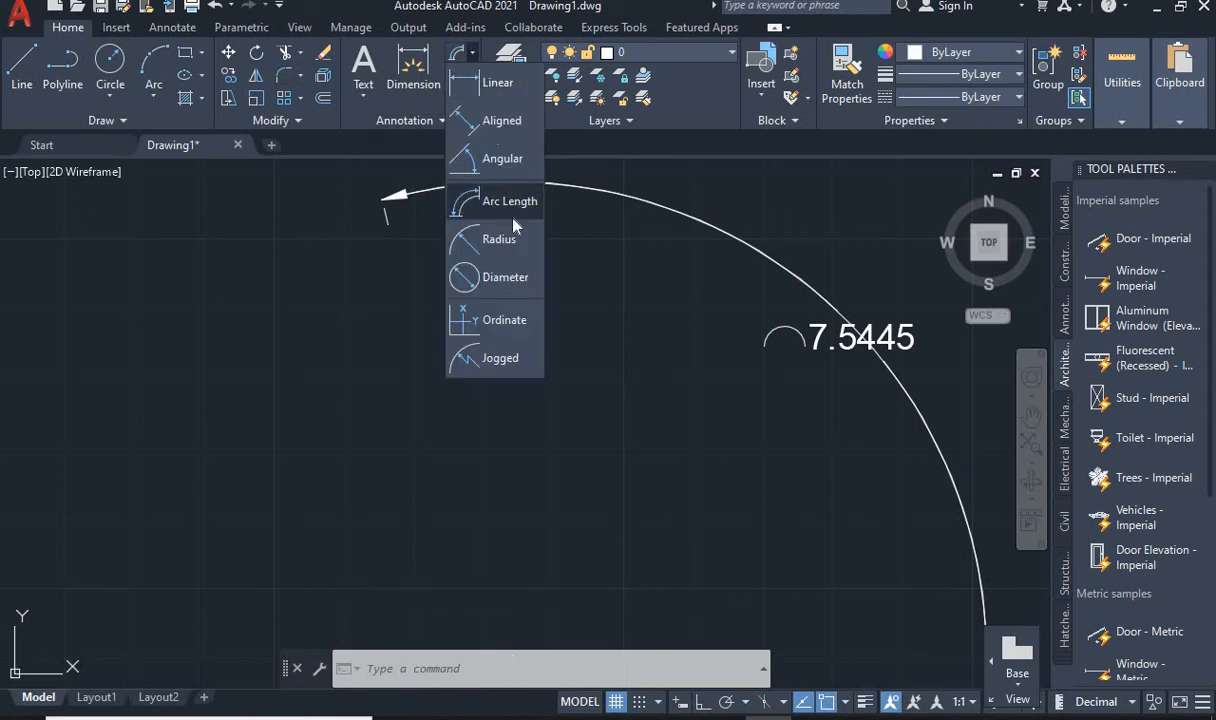
{"action": "left_click", "coordinate": [492, 238]}
{"action": "scroll", "coordinate": [763, 402], "scroll_direction": "down", "scroll_amount": 3}
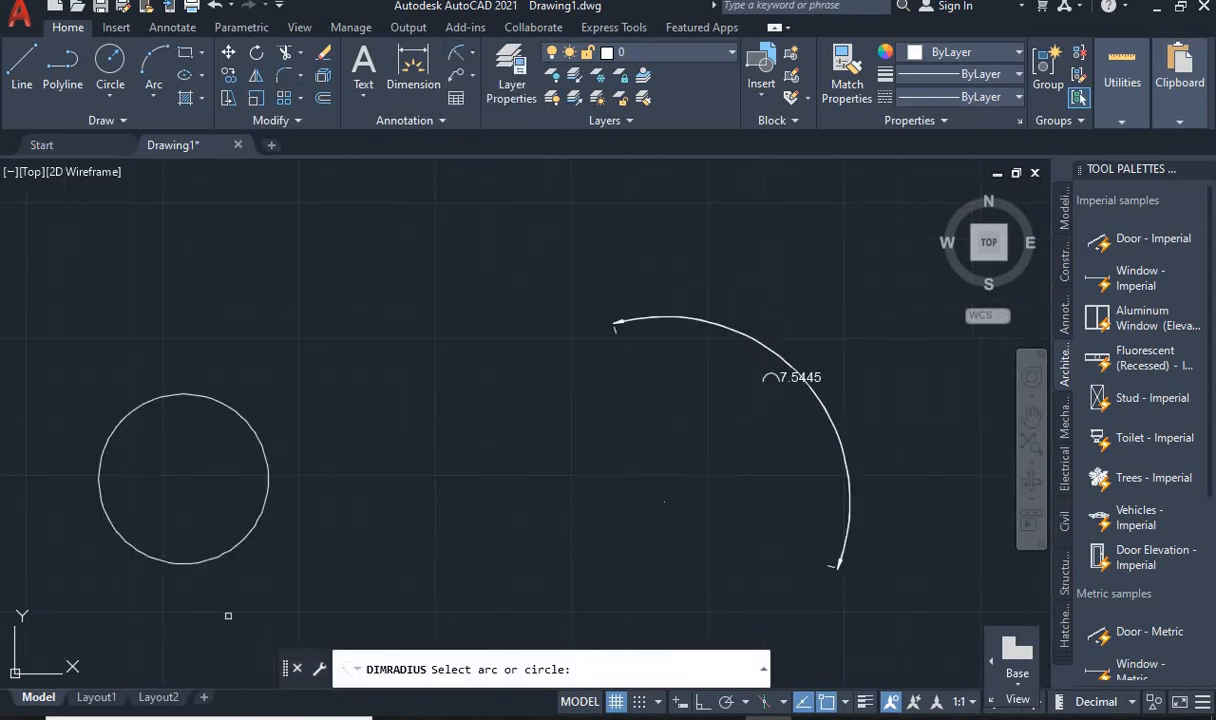
{"action": "left_click", "coordinate": [237, 546]}
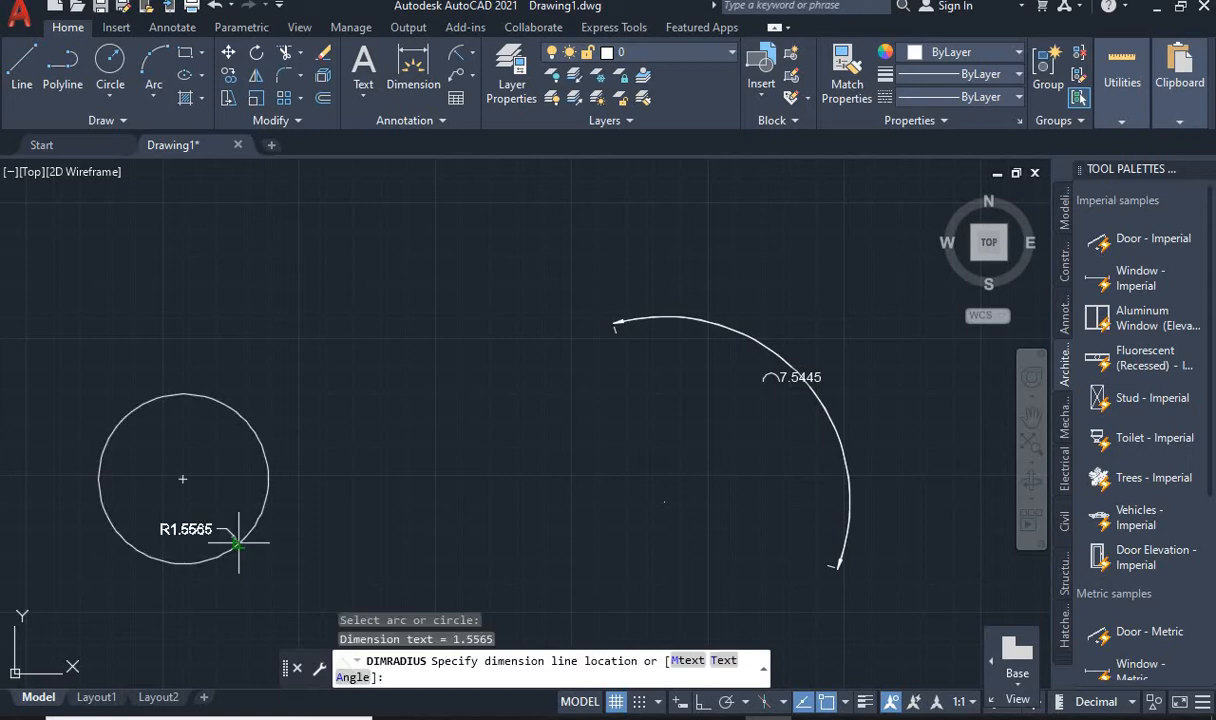
{"action": "left_click", "coordinate": [245, 462]}
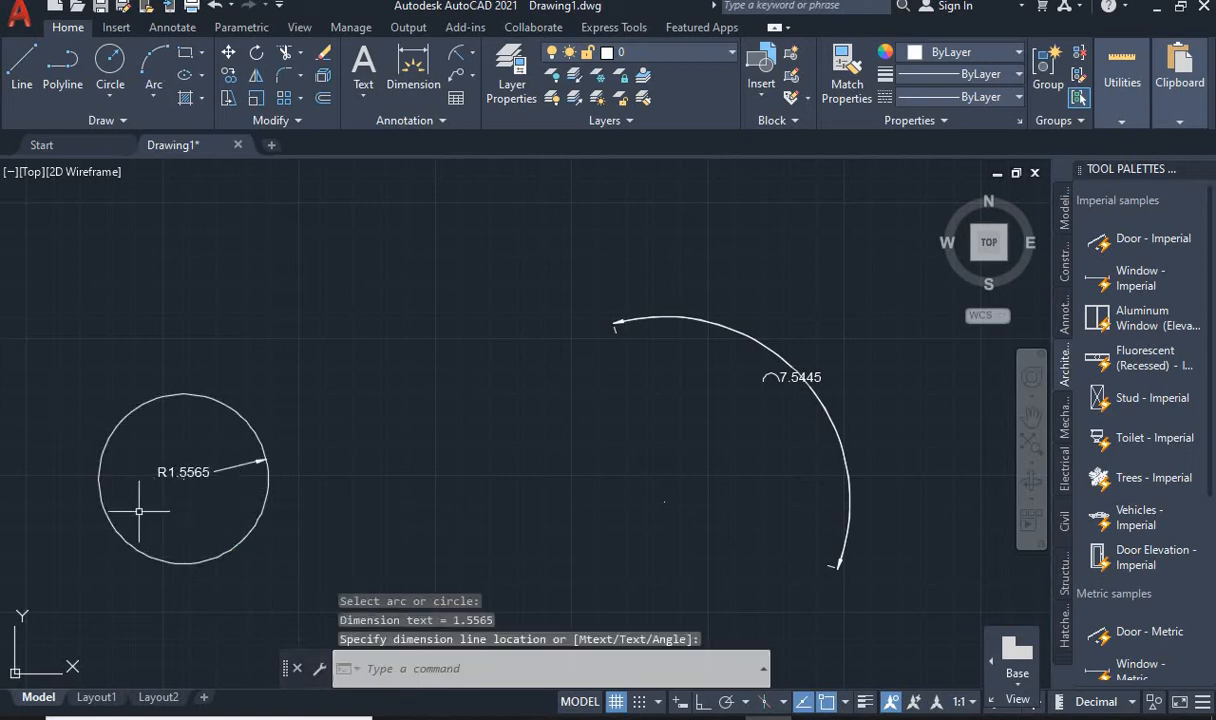
- Add a diameter dimension to the circle, with its text inside the upper part and its arrow at the upper right
{"action": "scroll", "coordinate": [136, 502], "scroll_direction": "up", "scroll_amount": 4}
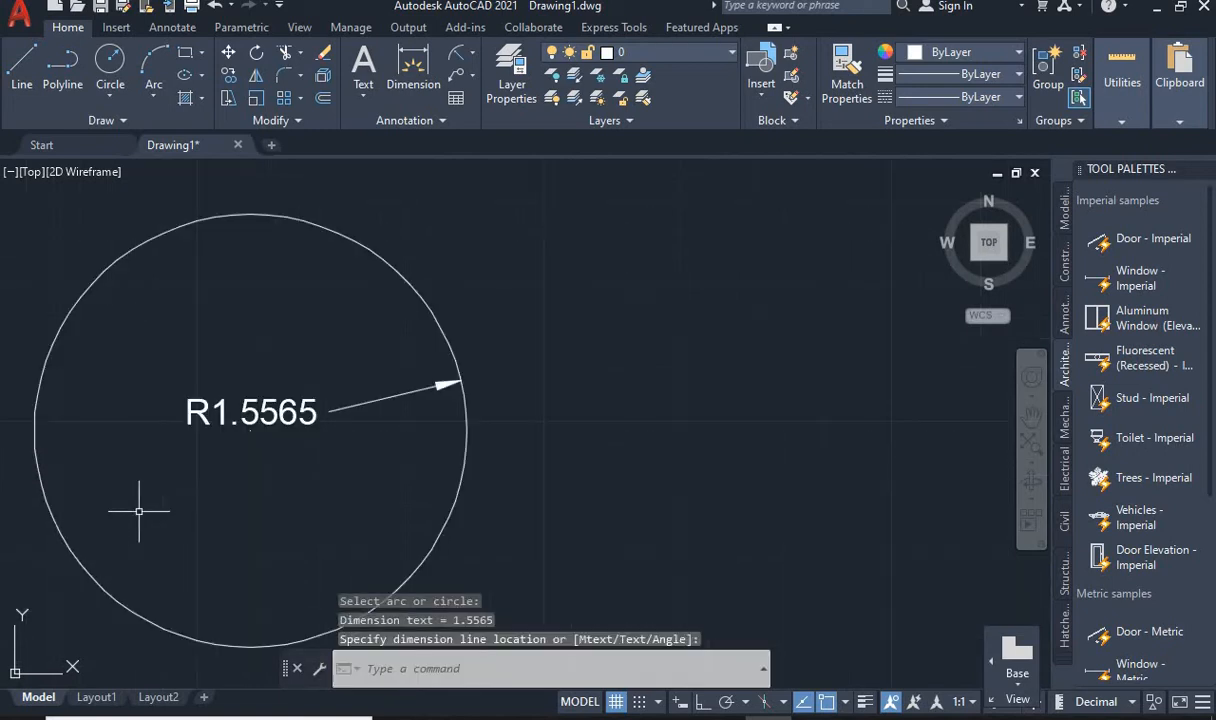
{"action": "left_click", "coordinate": [450, 53]}
{"action": "left_click", "coordinate": [505, 278]}
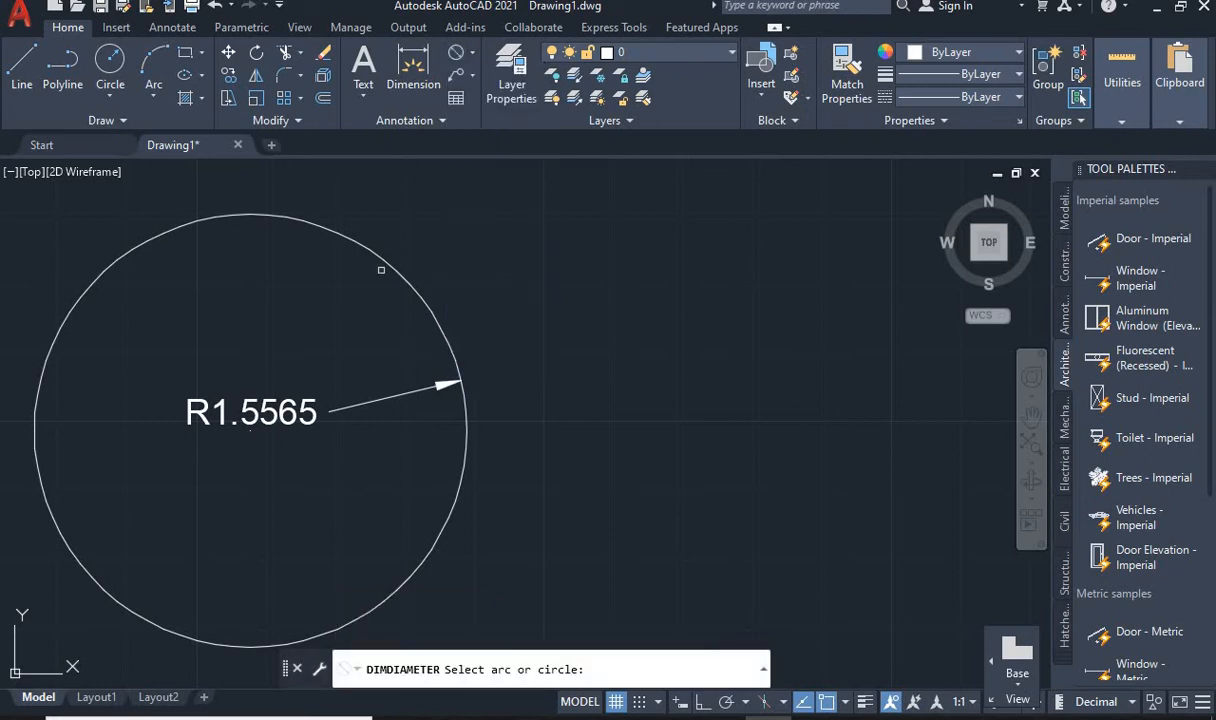
{"action": "left_click", "coordinate": [345, 229]}
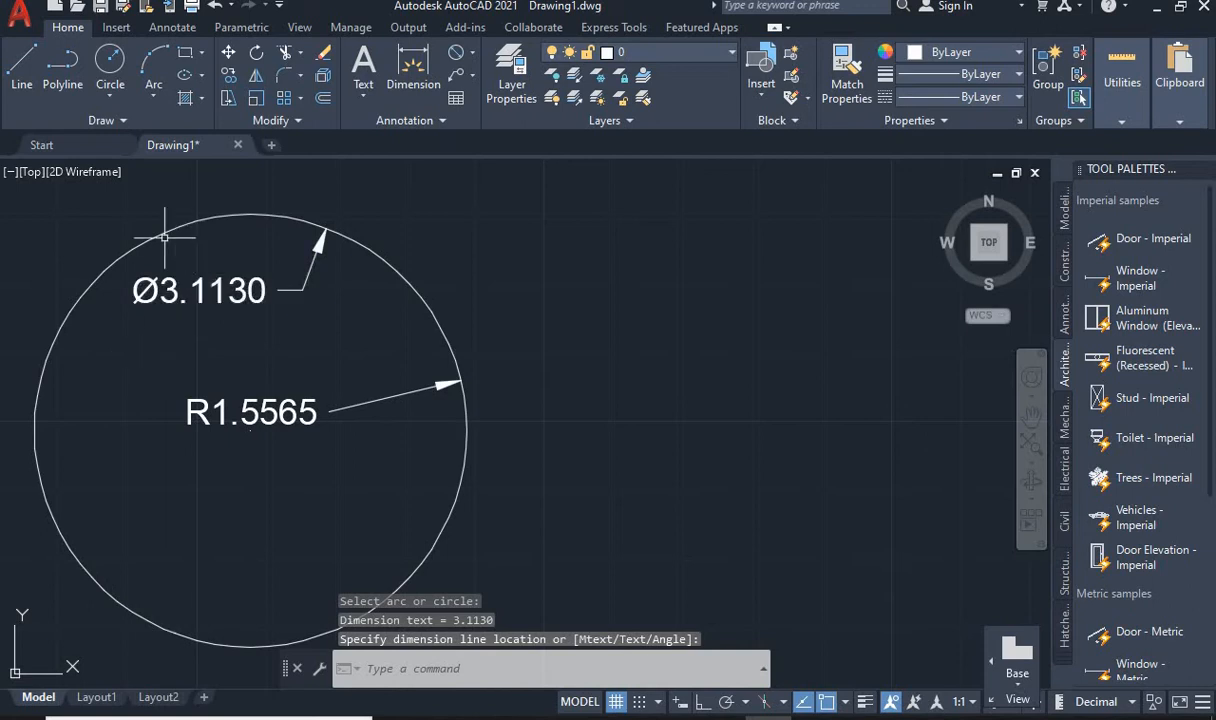
- Add an ordinate dimension from a point just outside the circle's upper right, with its leader running vertically upward
{"action": "scroll", "coordinate": [179, 491], "scroll_direction": "down", "scroll_amount": 3}
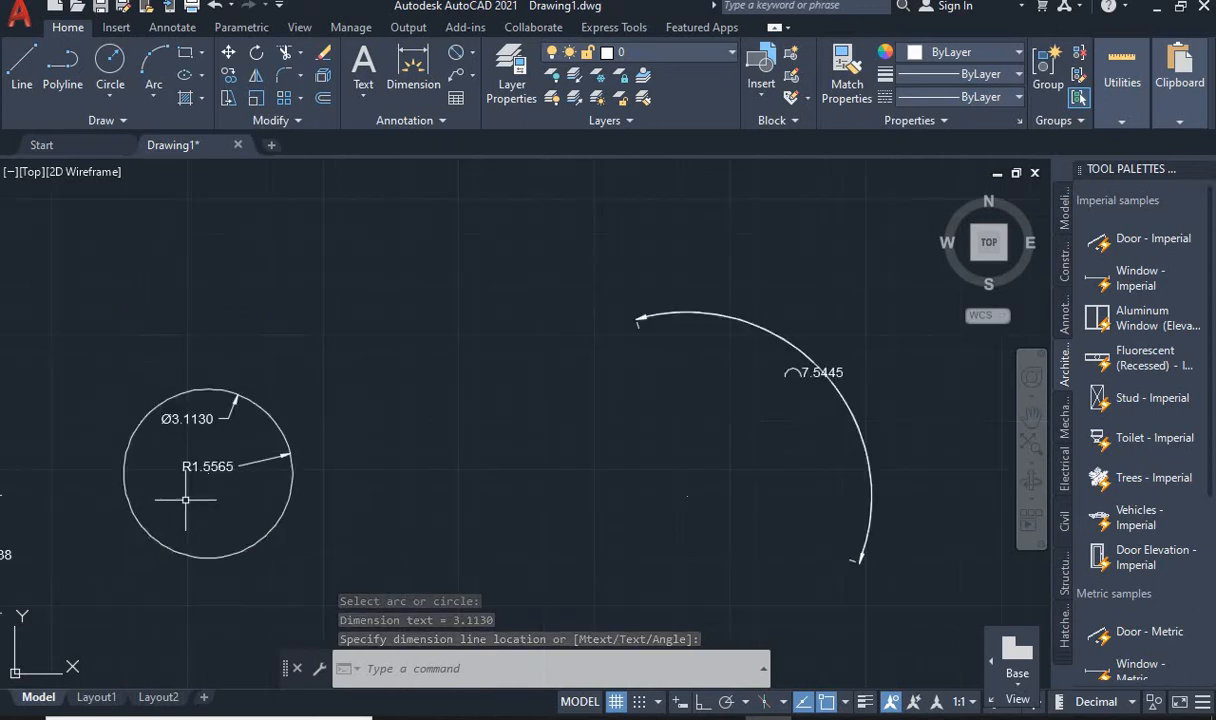
{"action": "middle_click_drag", "start_coordinate": [185, 491], "coordinate": [407, 434]}
{"action": "left_click", "coordinate": [466, 52]}
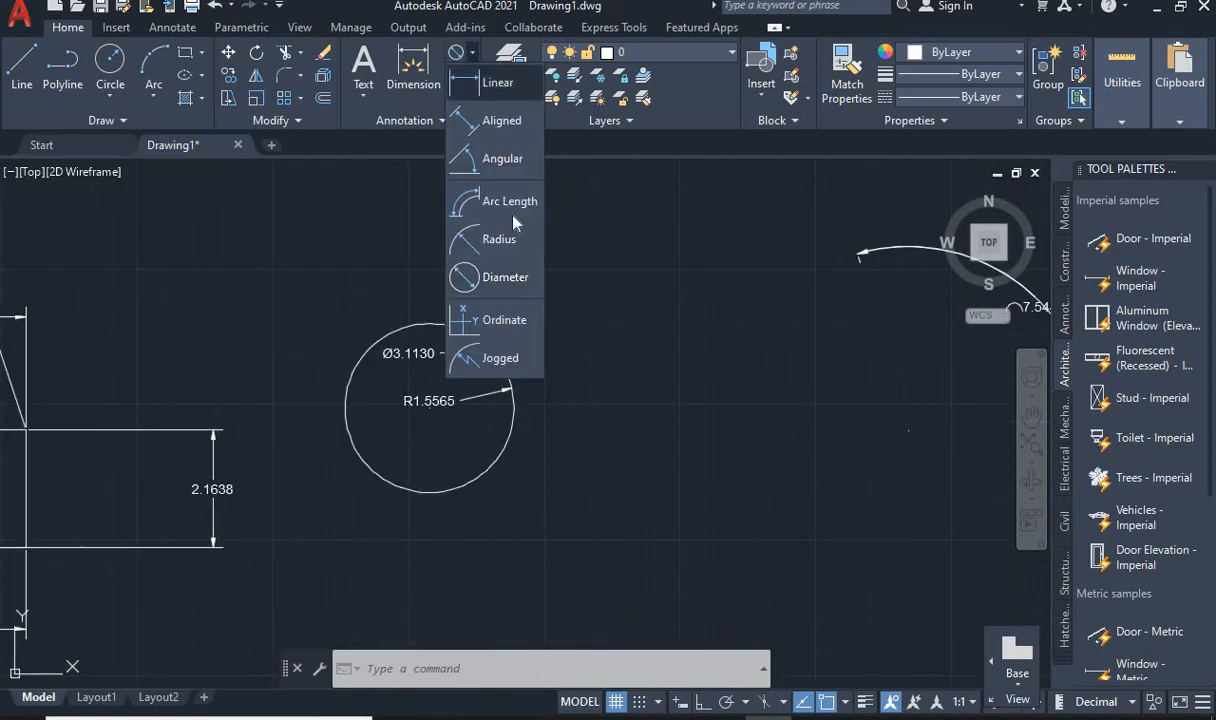
{"action": "double_click", "coordinate": [497, 325]}
{"action": "scroll", "coordinate": [148, 460], "scroll_direction": "up", "scroll_amount": 4}
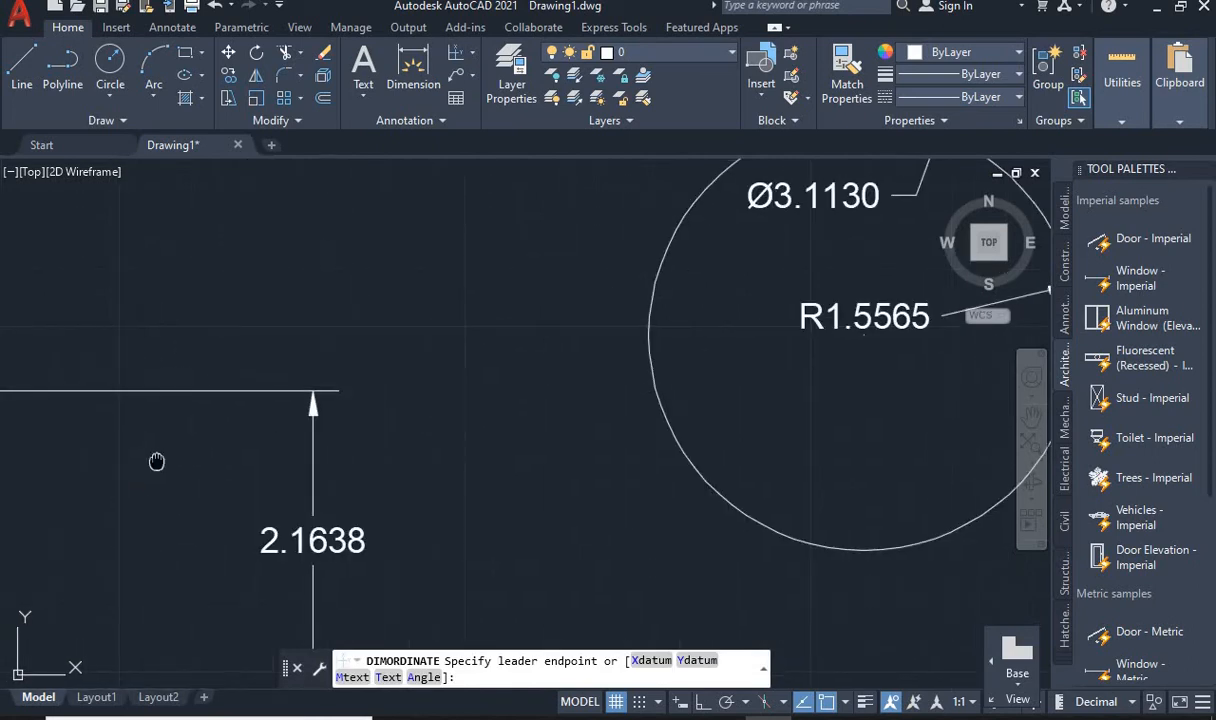
{"action": "middle_click_drag", "start_coordinate": [155, 461], "coordinate": [323, 494]}
{"action": "scroll", "coordinate": [323, 494], "scroll_direction": "down", "scroll_amount": 2}
{"action": "scroll", "coordinate": [330, 494], "scroll_direction": "down", "scroll_amount": 2}
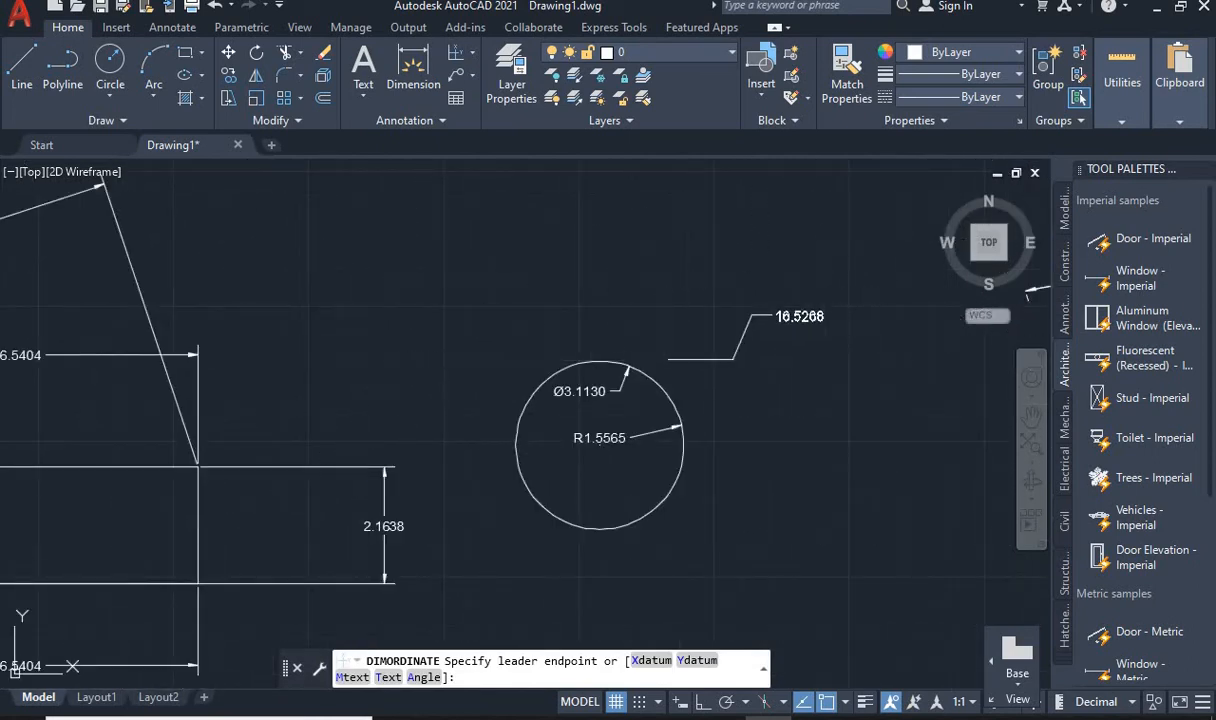
{"action": "scroll", "coordinate": [682, 345], "scroll_direction": "up", "scroll_amount": 6}
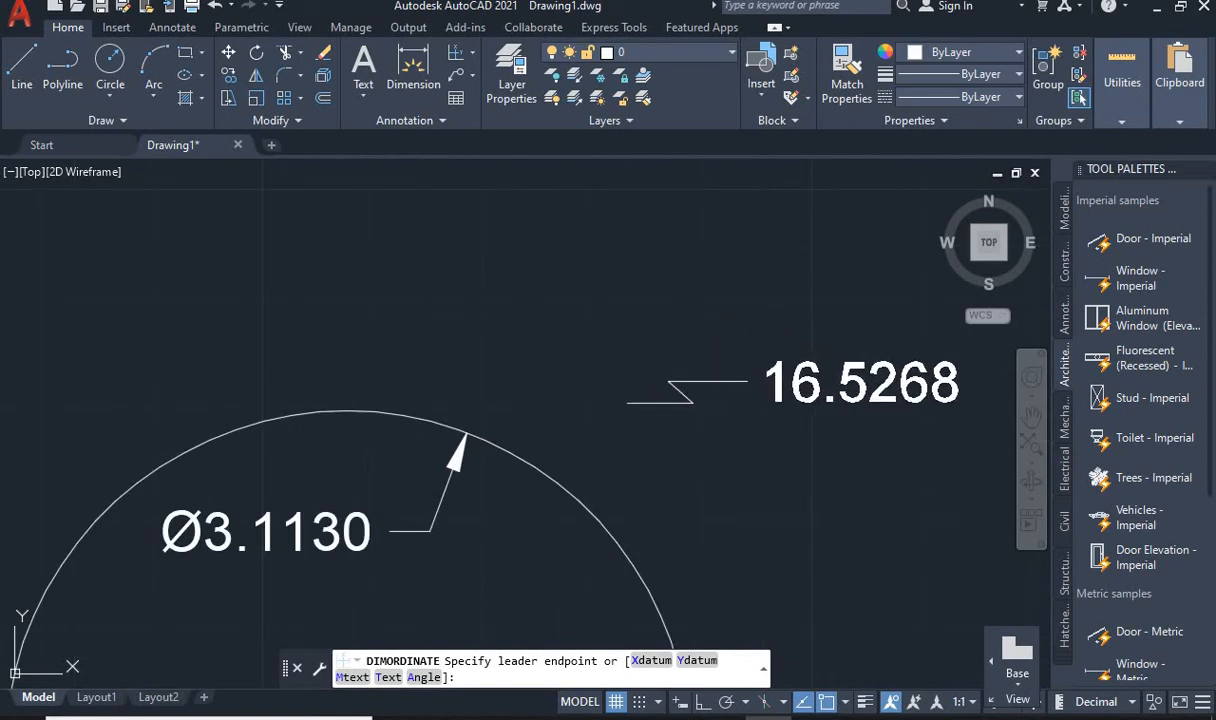
{"action": "middle_click_drag", "start_coordinate": [842, 394], "coordinate": [557, 427]}
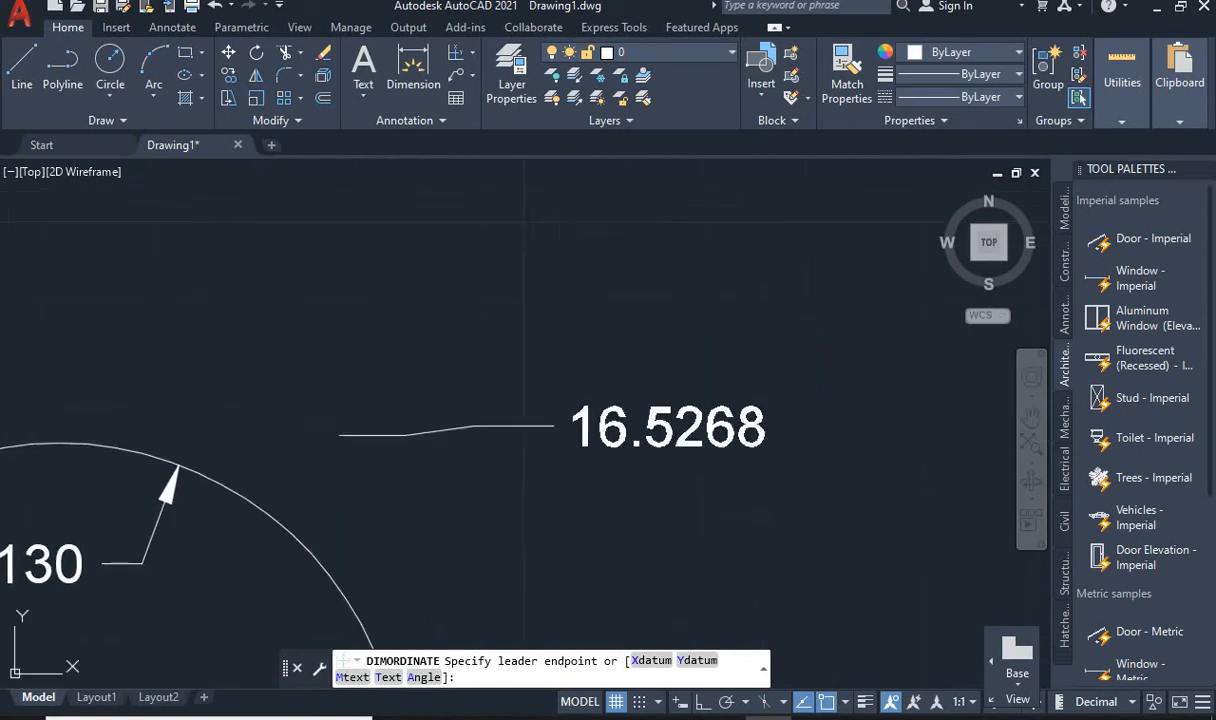
{"action": "scroll", "coordinate": [555, 426], "scroll_direction": "down", "scroll_amount": 4}
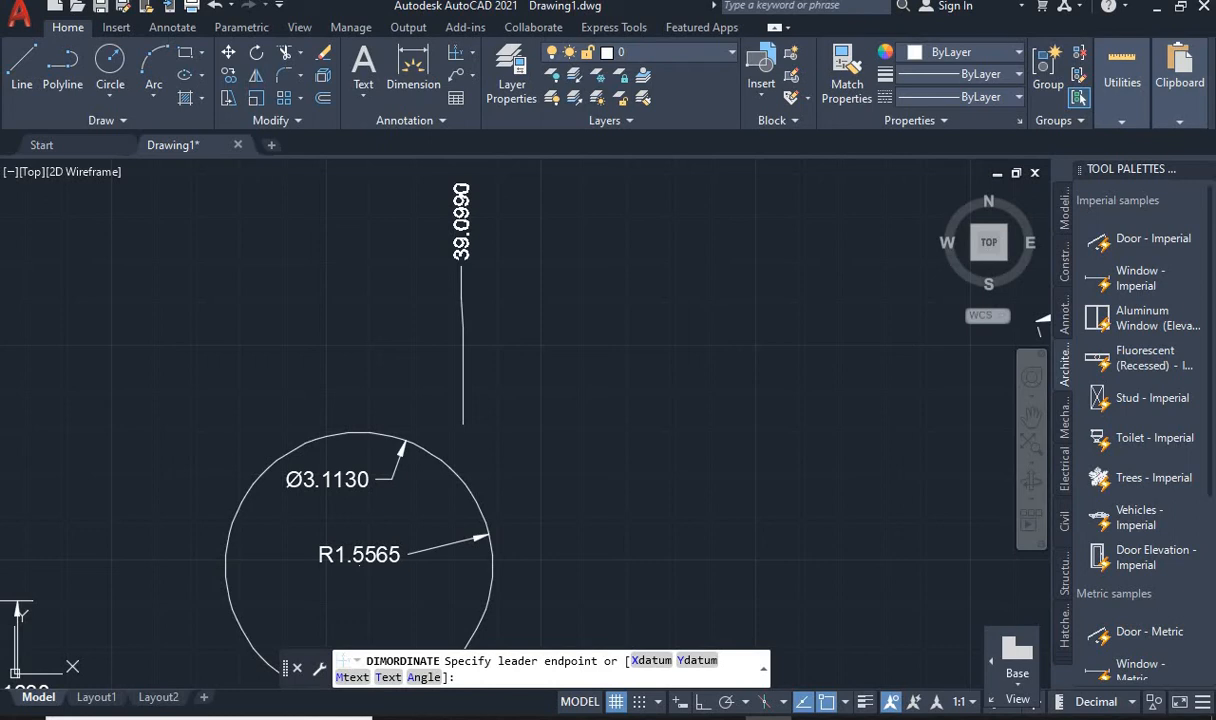
{"action": "left_click", "coordinate": [461, 262]}
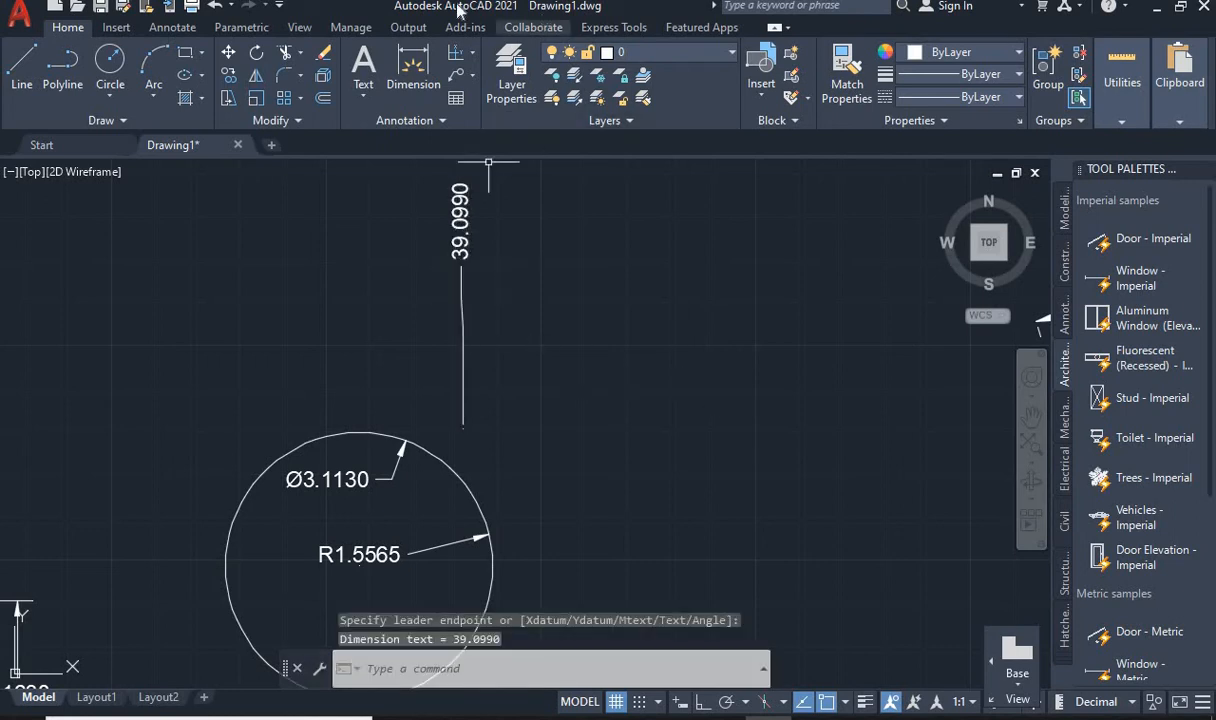
- Add a jogged radius dimension to the circle, overriding the center just below the radius text and running the dimension line toward the lower right
{"action": "left_click", "coordinate": [470, 58]}
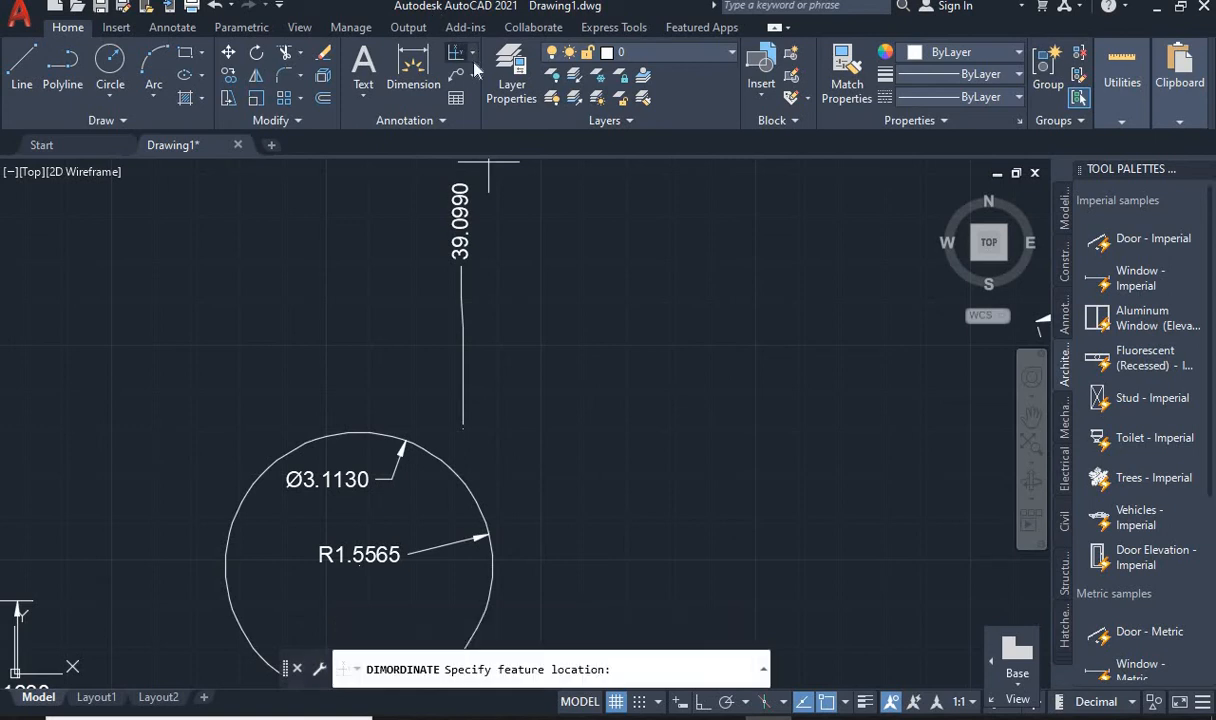
{"action": "left_click", "coordinate": [473, 55]}
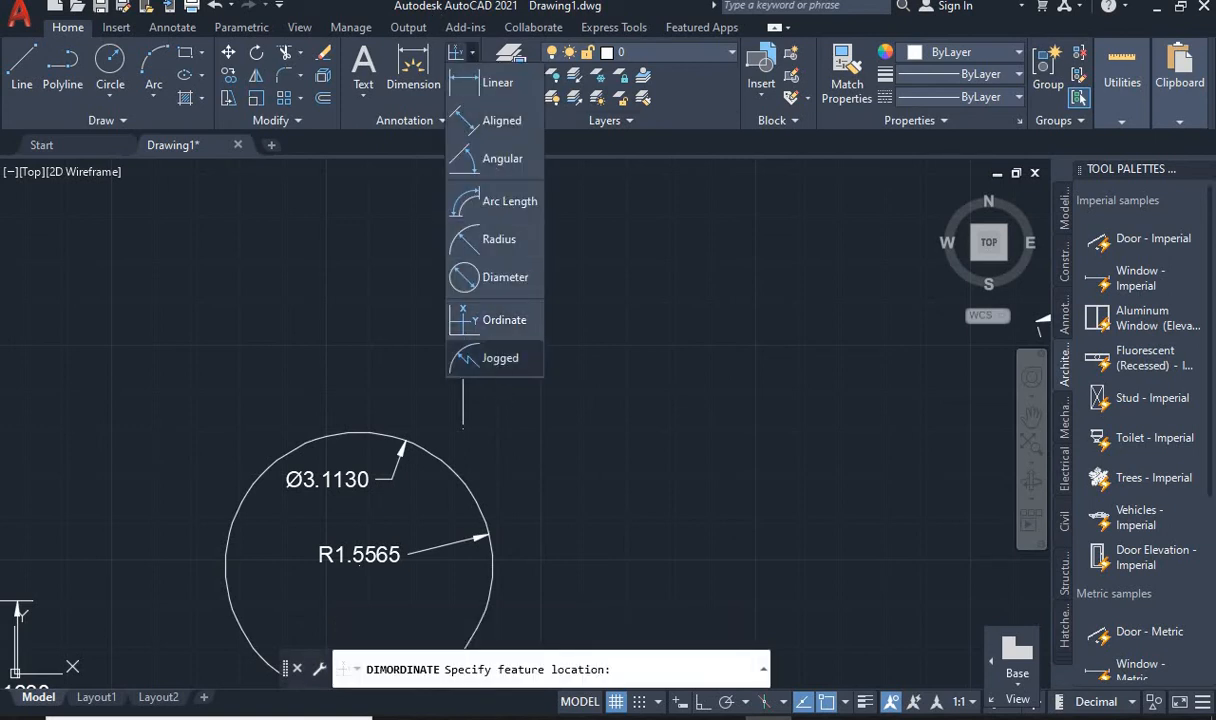
{"action": "left_click", "coordinate": [477, 362]}
{"action": "middle_click_drag", "start_coordinate": [505, 556], "coordinate": [672, 420]}
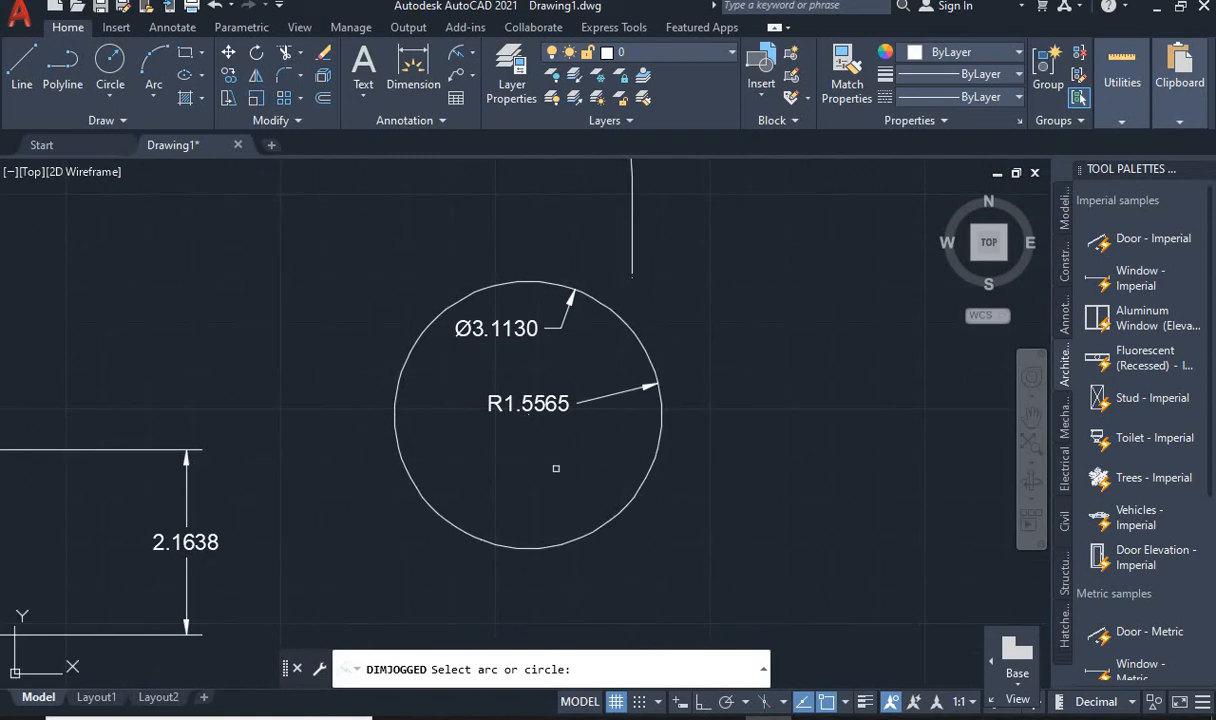
{"action": "scroll", "coordinate": [520, 480], "scroll_direction": "up", "scroll_amount": 2}
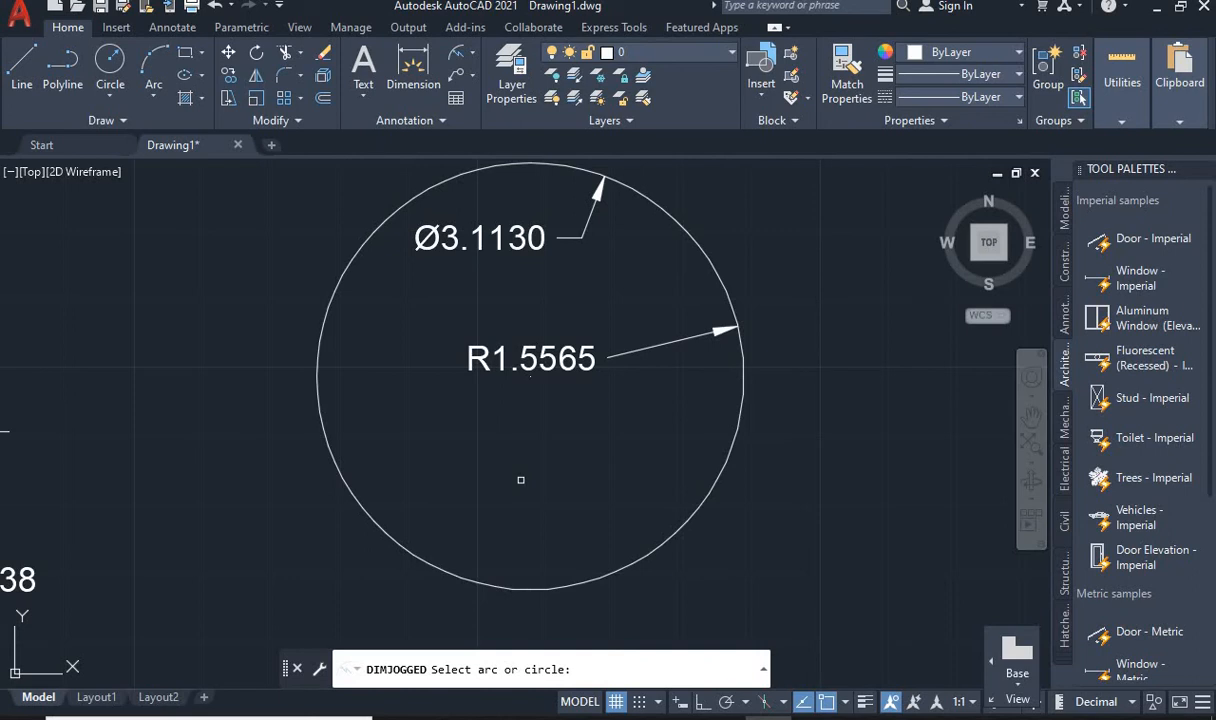
{"action": "scroll", "coordinate": [413, 518], "scroll_direction": "up", "scroll_amount": 4}
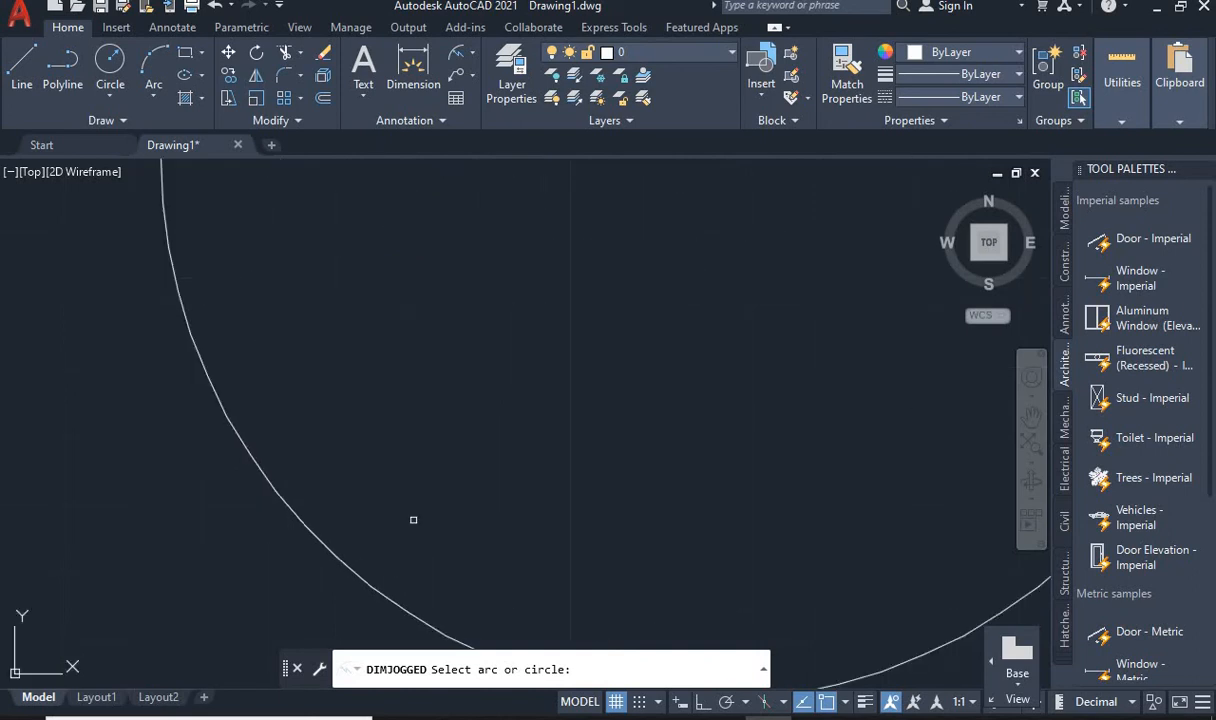
{"action": "scroll", "coordinate": [317, 426], "scroll_direction": "up", "scroll_amount": 2}
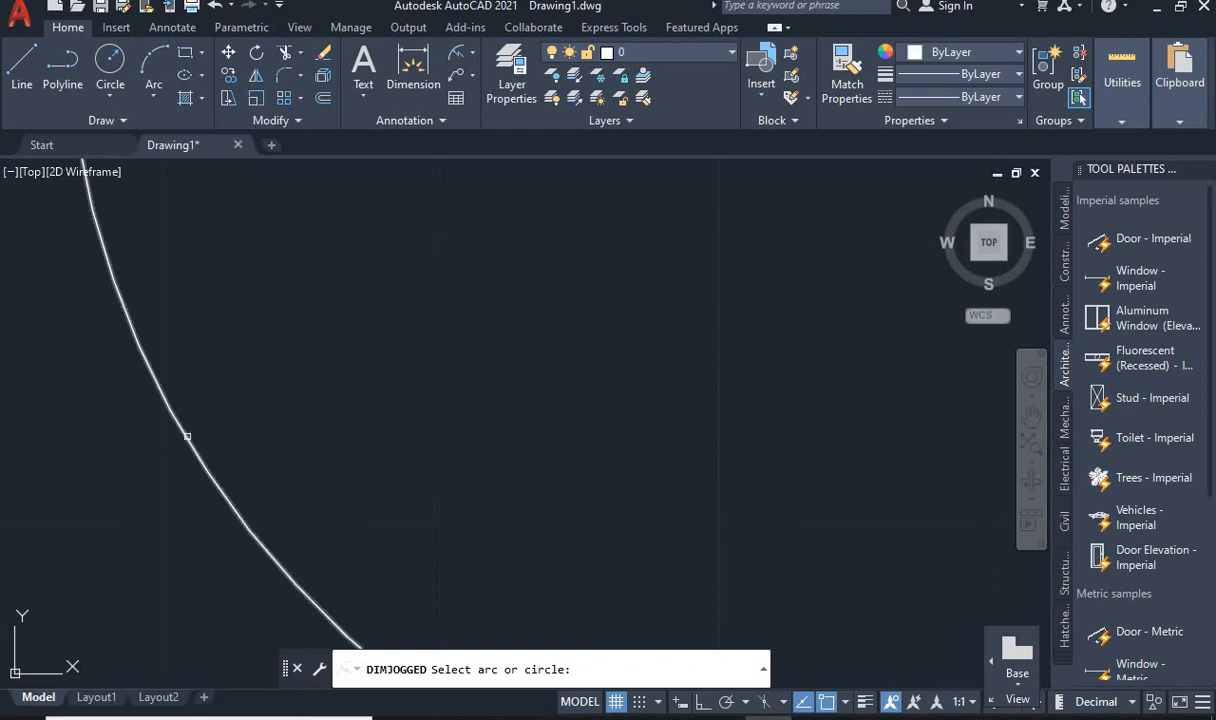
{"action": "left_click", "coordinate": [187, 431]}
{"action": "scroll", "coordinate": [369, 403], "scroll_direction": "down", "scroll_amount": 4}
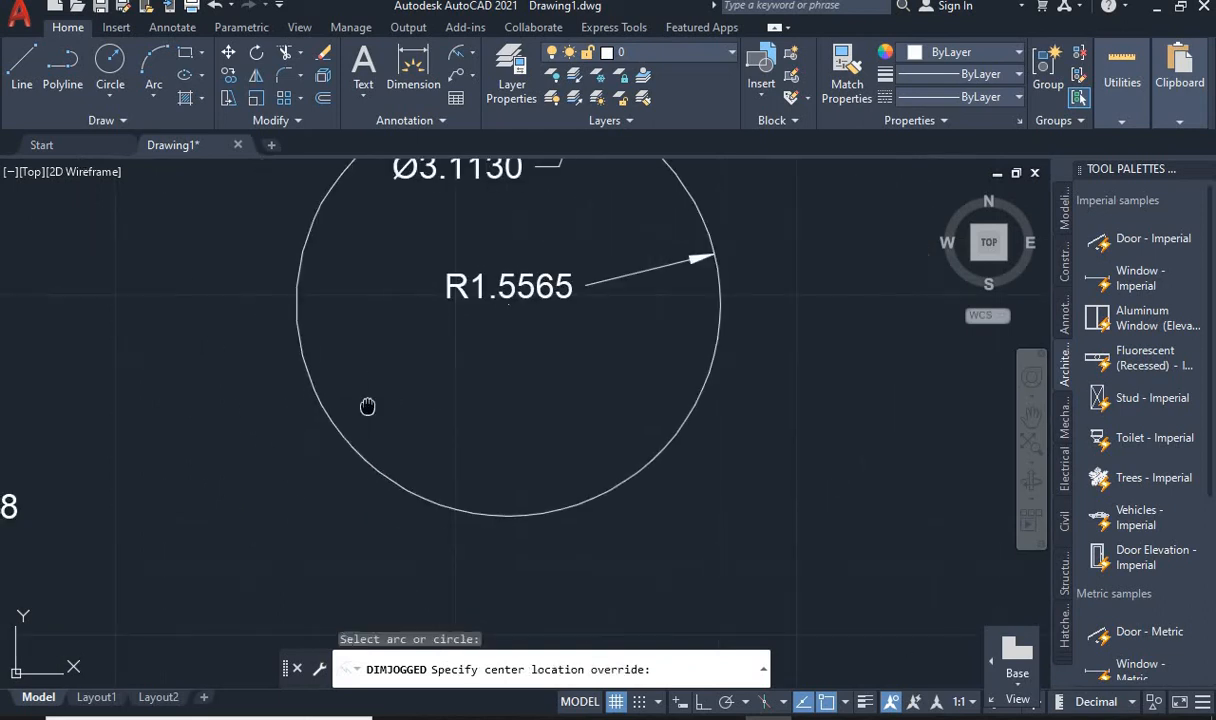
{"action": "scroll", "coordinate": [489, 334], "scroll_direction": "up", "scroll_amount": 5}
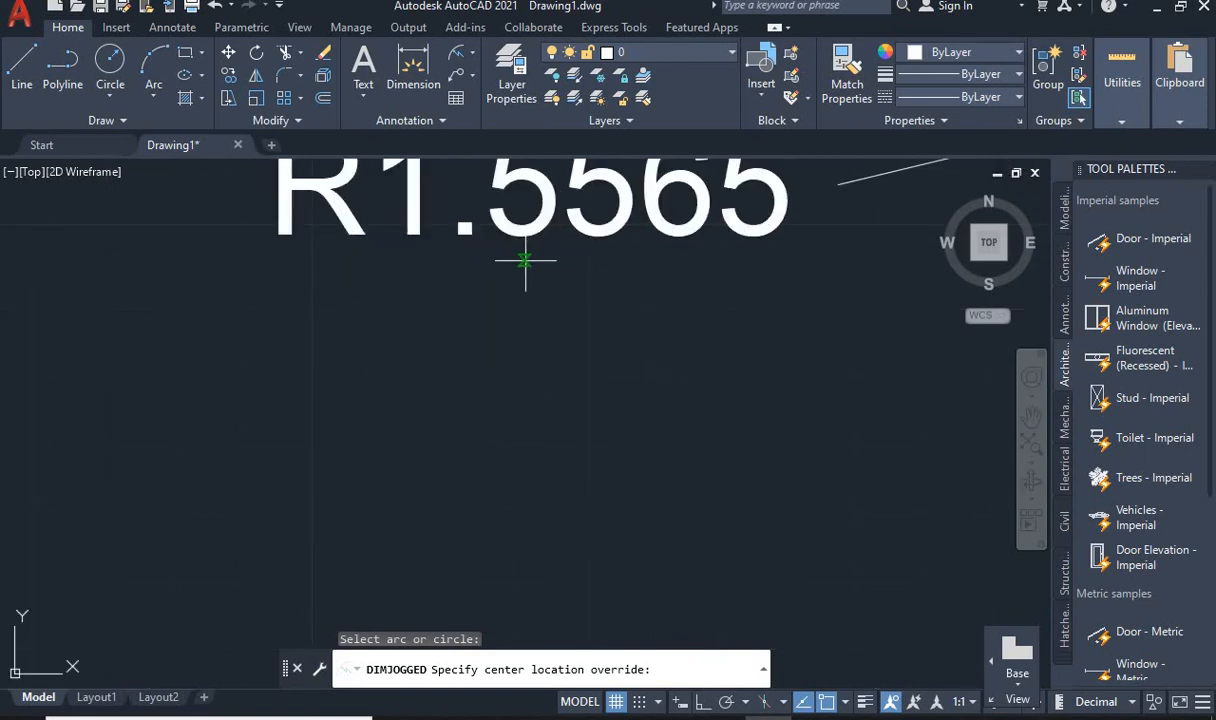
{"action": "left_click", "coordinate": [525, 261]}
{"action": "scroll", "coordinate": [677, 432], "scroll_direction": "down", "scroll_amount": 2}
{"action": "middle_click_drag", "start_coordinate": [677, 432], "coordinate": [421, 300]}
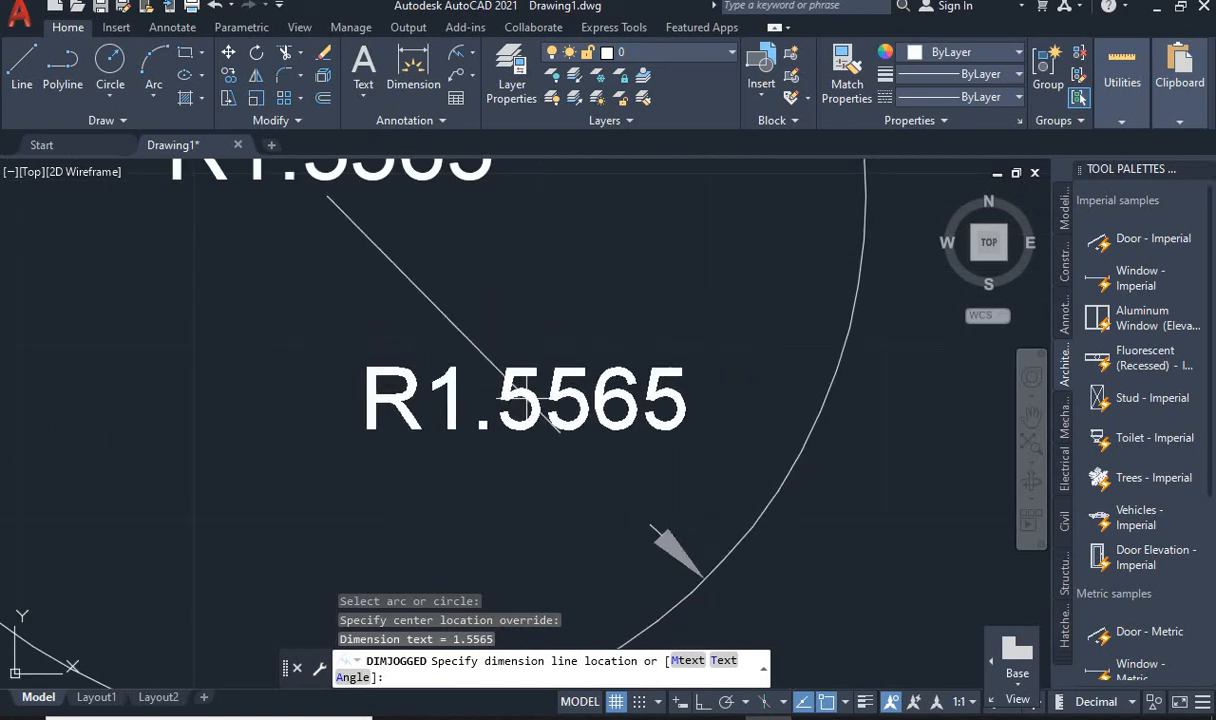
{"action": "left_click", "coordinate": [528, 397]}
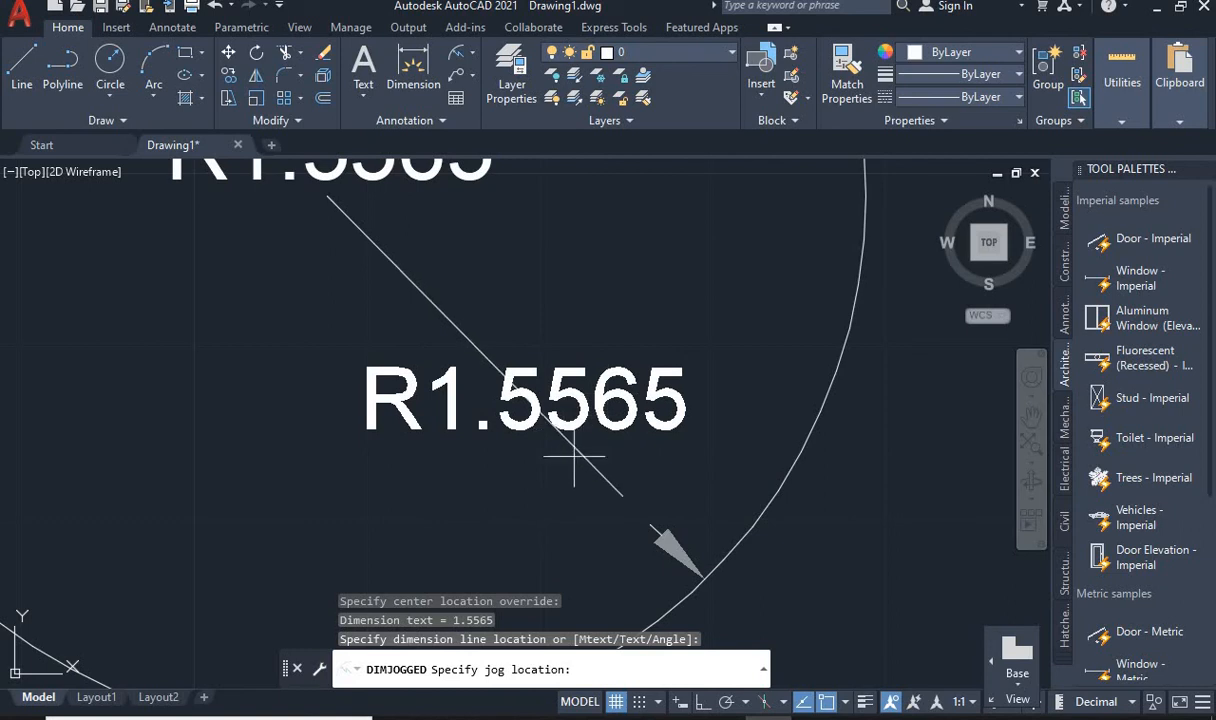
{"action": "left_click", "coordinate": [481, 340]}
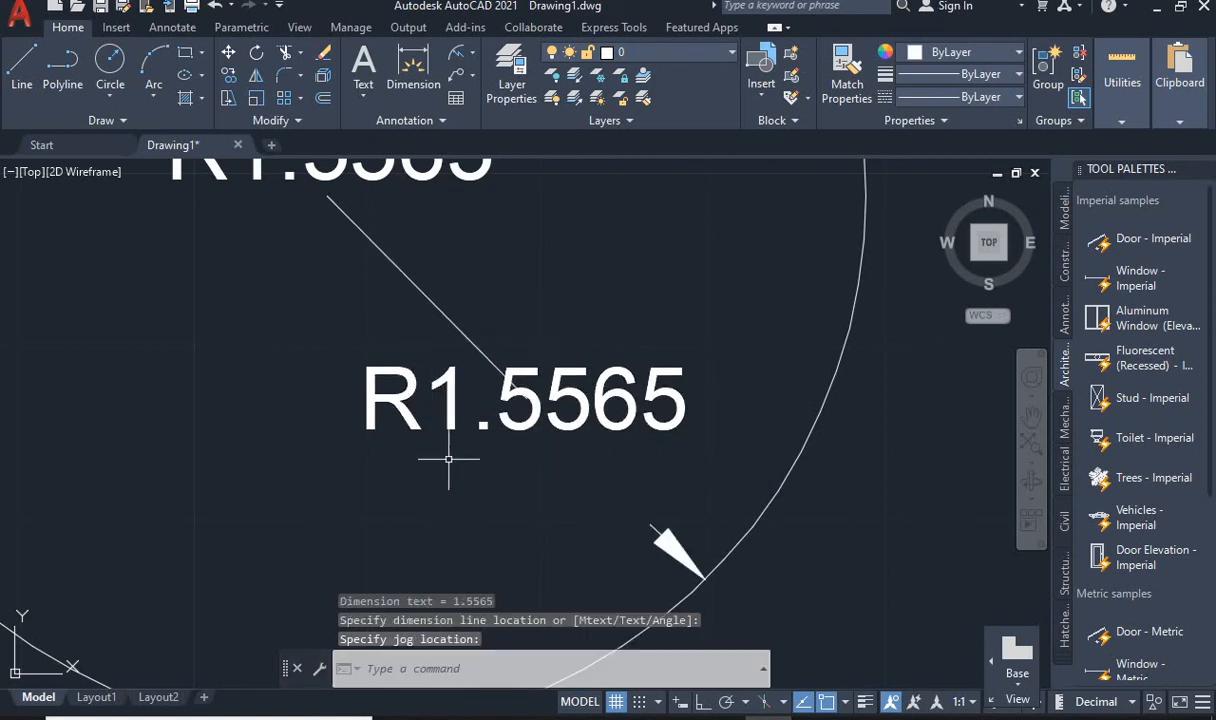
{"action": "scroll", "coordinate": [547, 427], "scroll_direction": "up", "scroll_amount": 2}
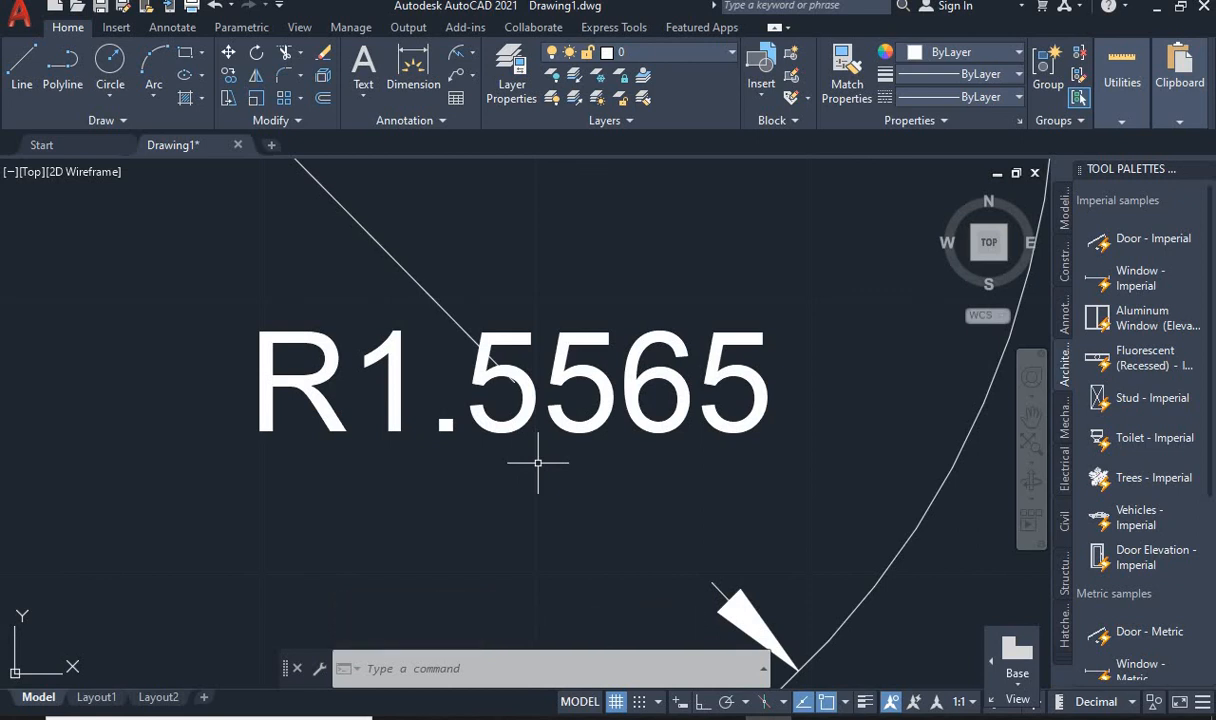
{"action": "scroll", "coordinate": [536, 455], "scroll_direction": "down", "scroll_amount": 2}
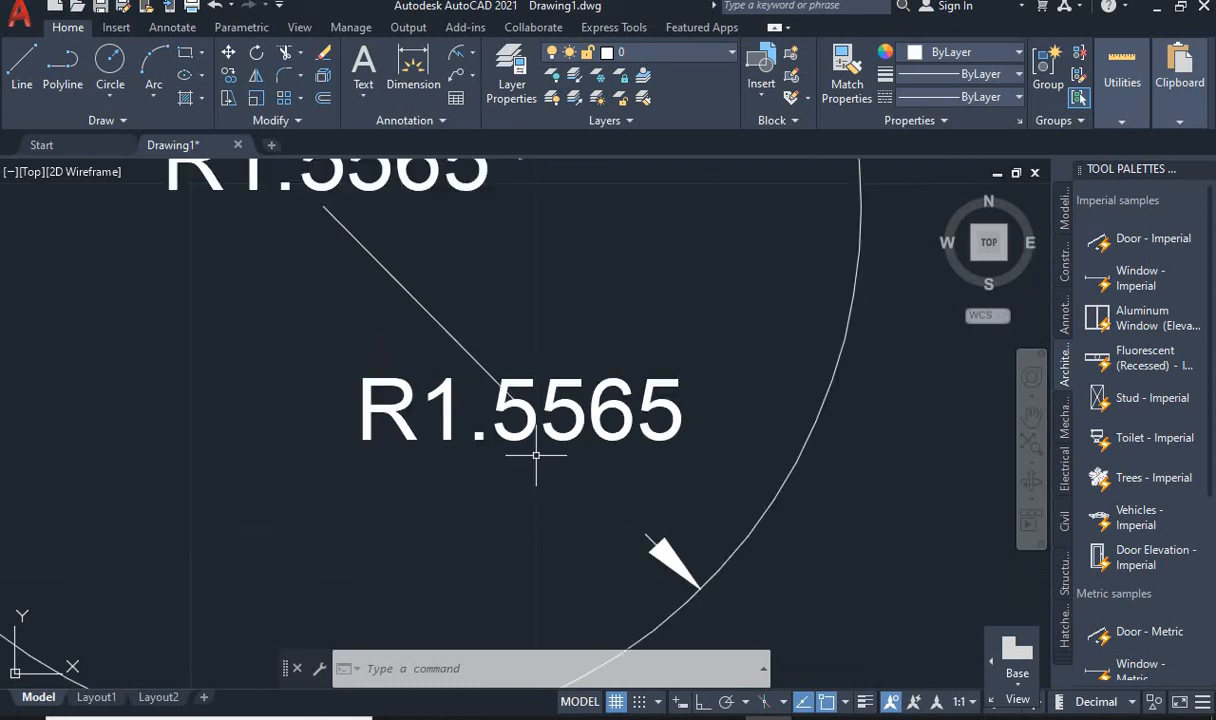